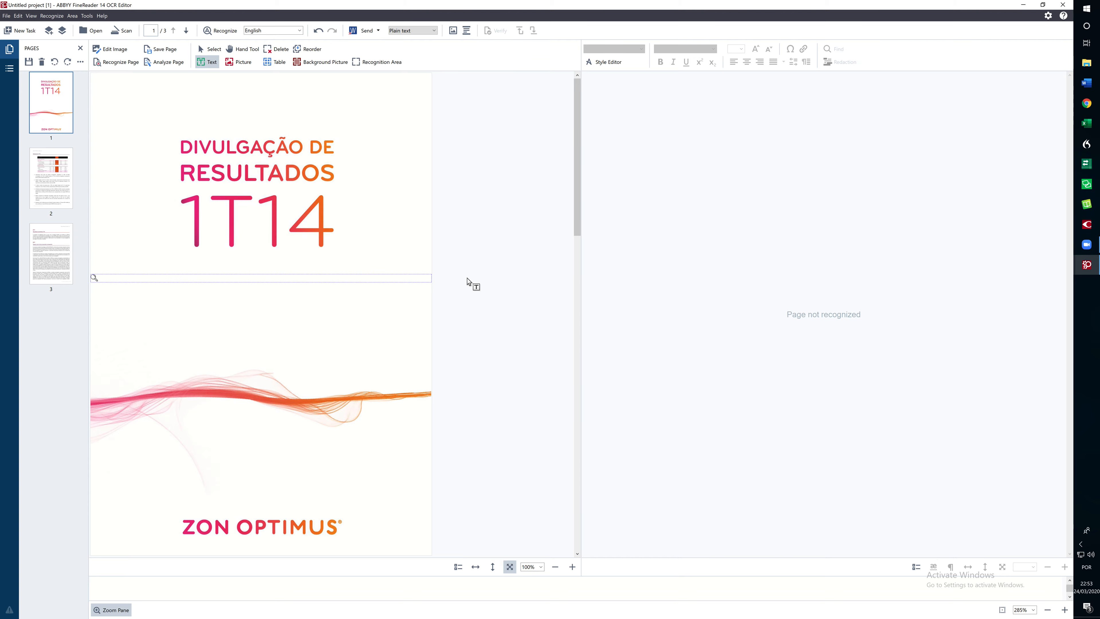
# - Arrange the Portuguese and English projects side by side and mark the cover title as a text area in each
pyautogui.moveTo(430, 9); pyautogui.dragTo(1098, 219)
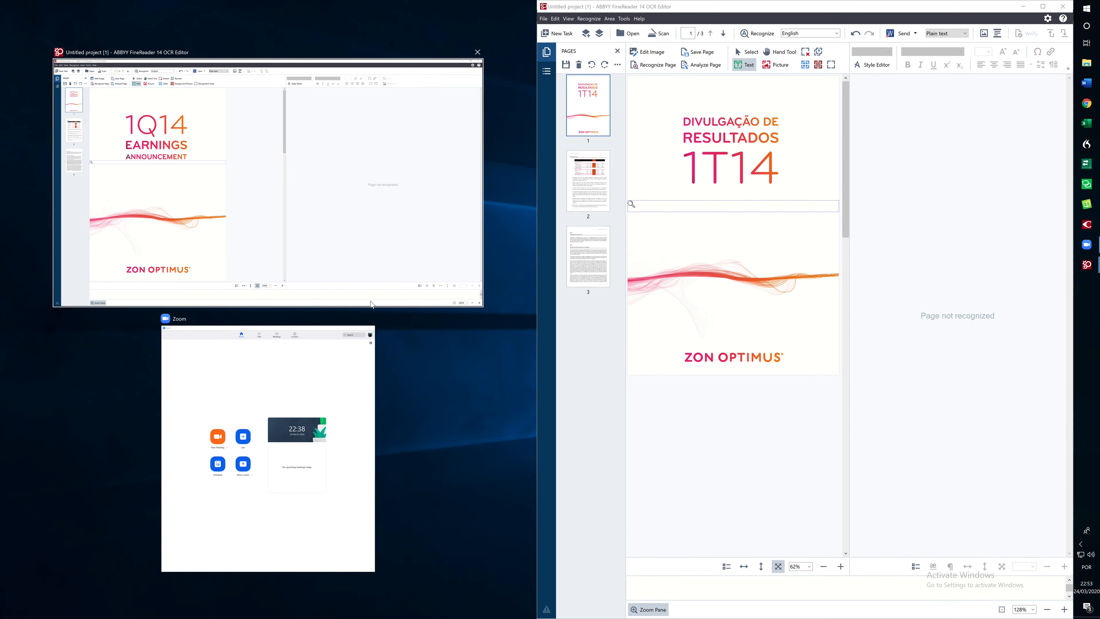
pyautogui.click(216, 169)
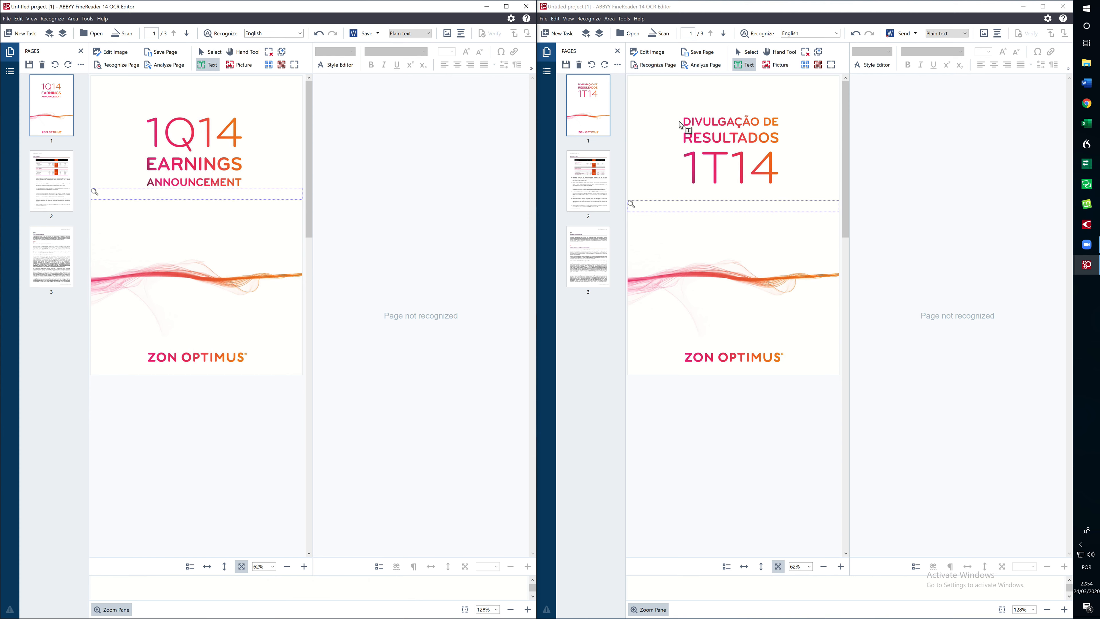
pyautogui.moveTo(675, 110); pyautogui.dragTo(799, 189)
pyautogui.moveTo(136, 111); pyautogui.dragTo(256, 187)
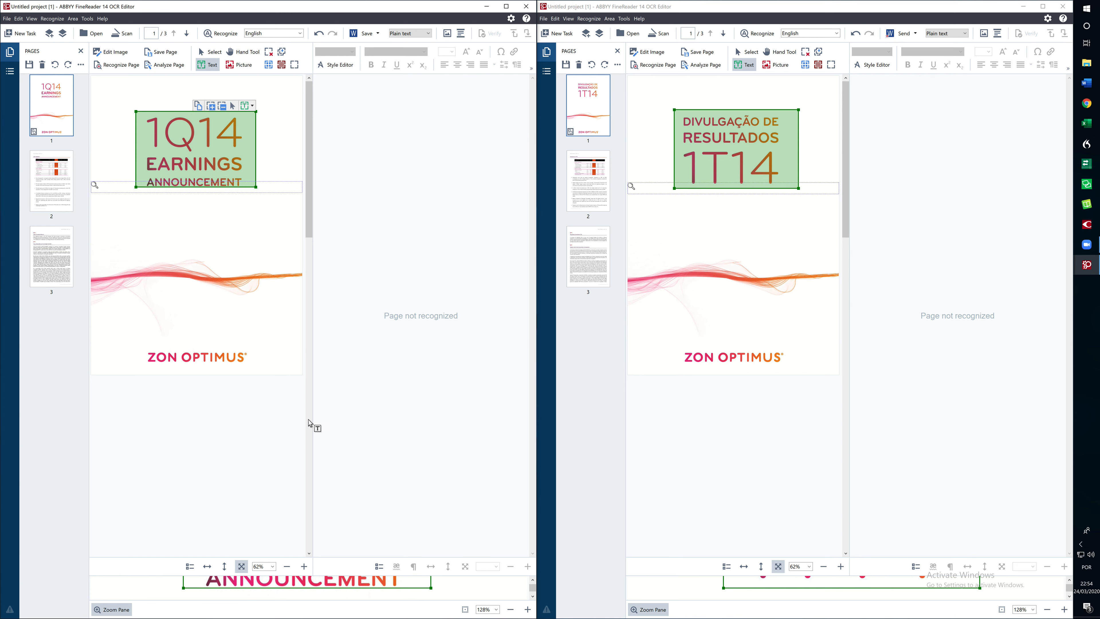
# - Widen the page image pane in both projects, with page 2 shown in each and the Portuguese page at 100% zoom
pyautogui.moveTo(317, 399); pyautogui.dragTo(431, 400)
pyautogui.scroll(-5, 308, 486)
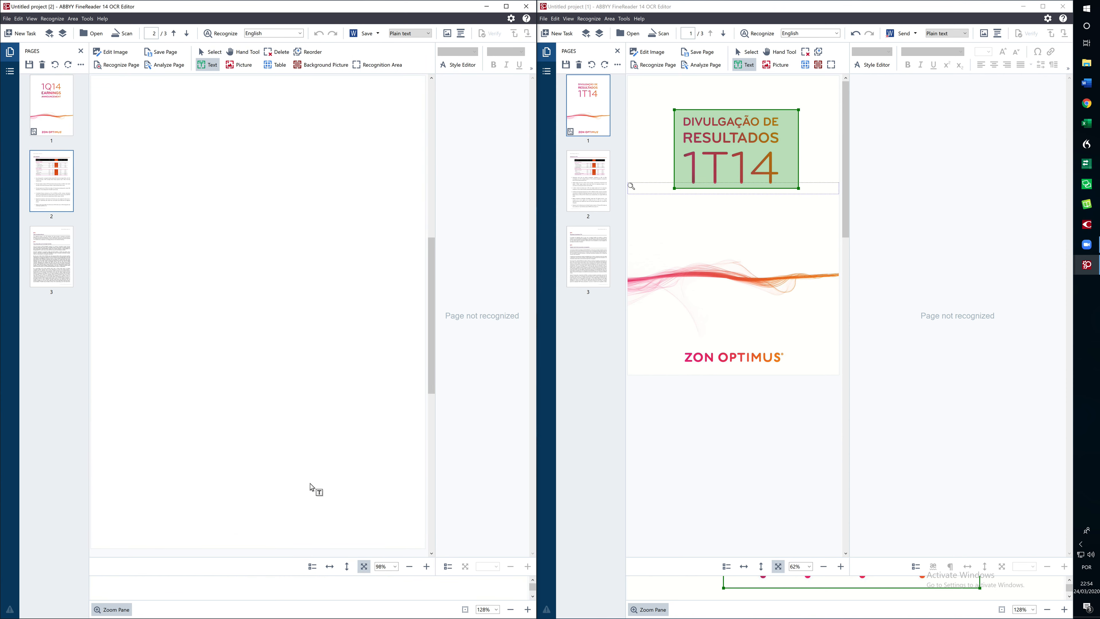
pyautogui.scroll(5, 311, 483)
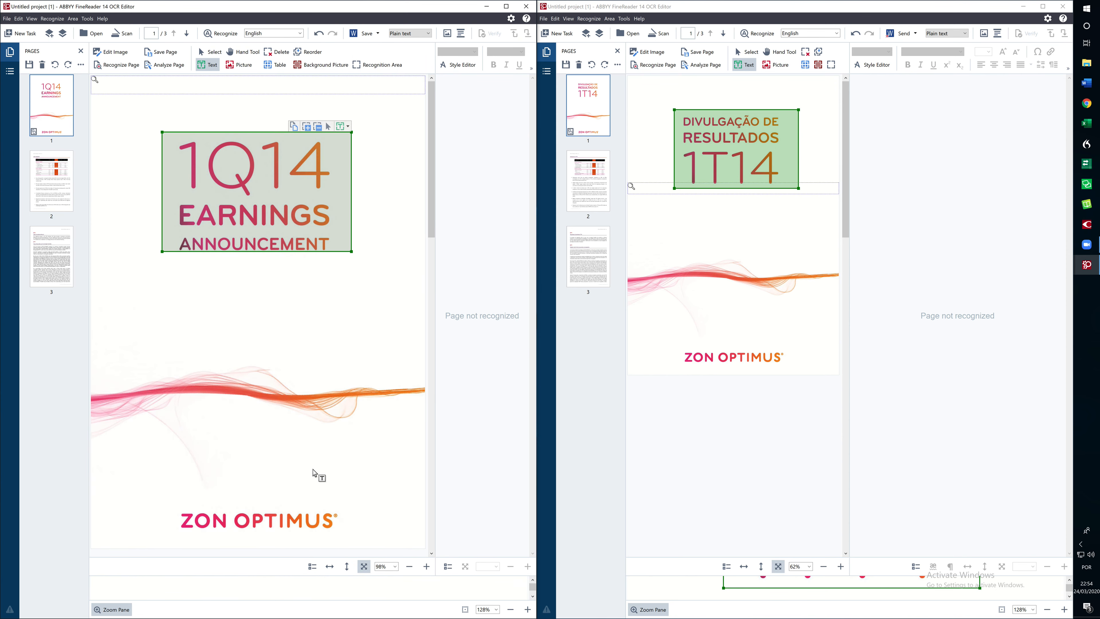
pyautogui.scroll(-5, 247, 500)
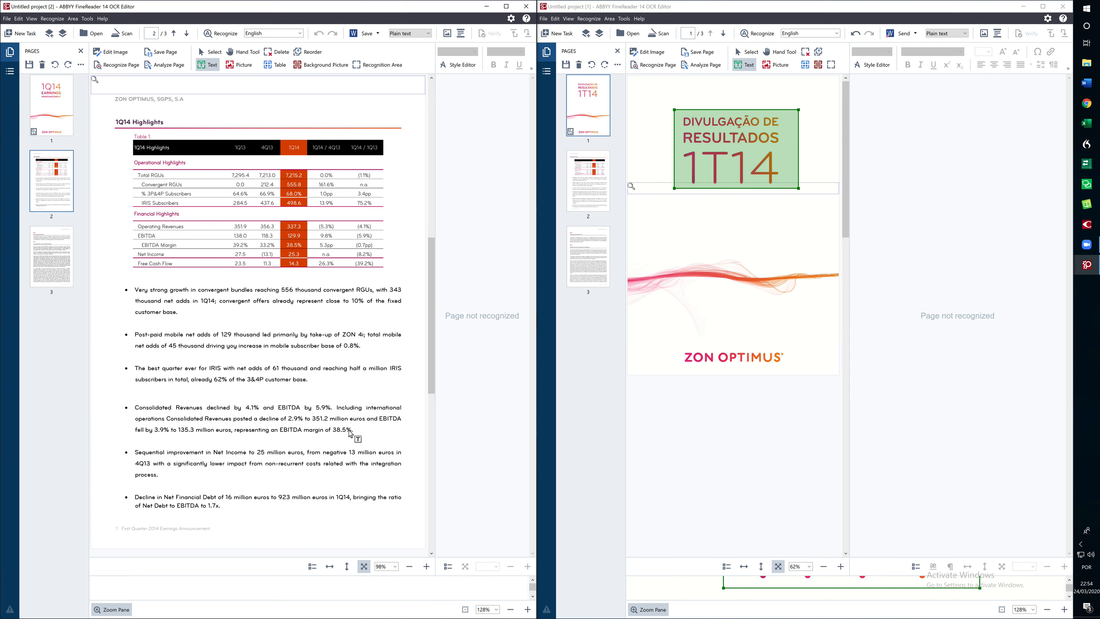
pyautogui.scroll(-5, 715, 416)
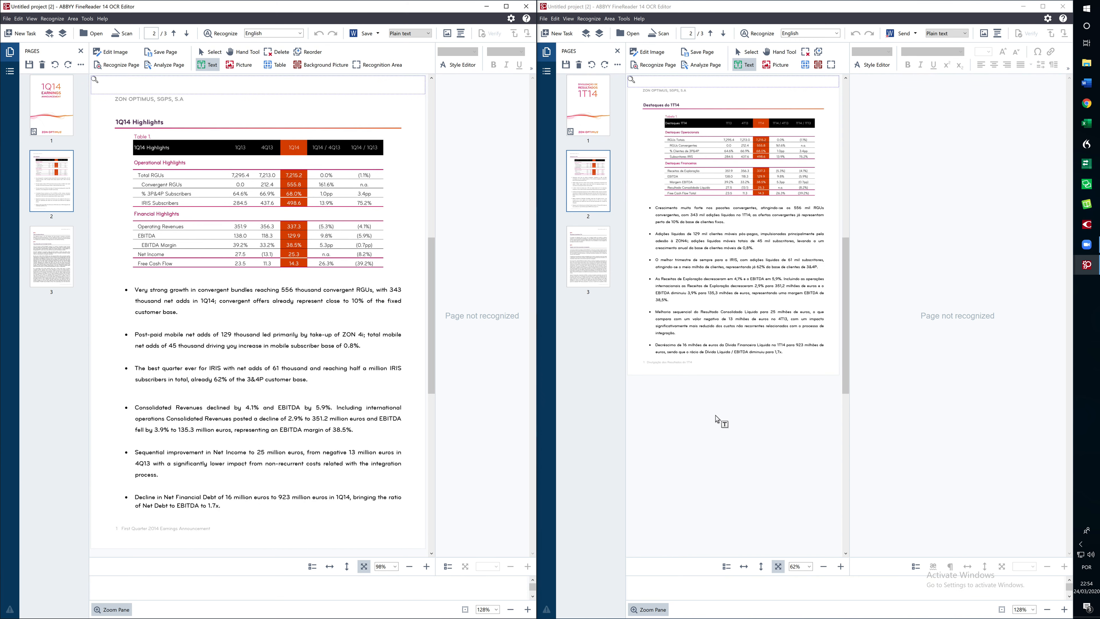
pyautogui.click(841, 569)
pyautogui.click(841, 569)
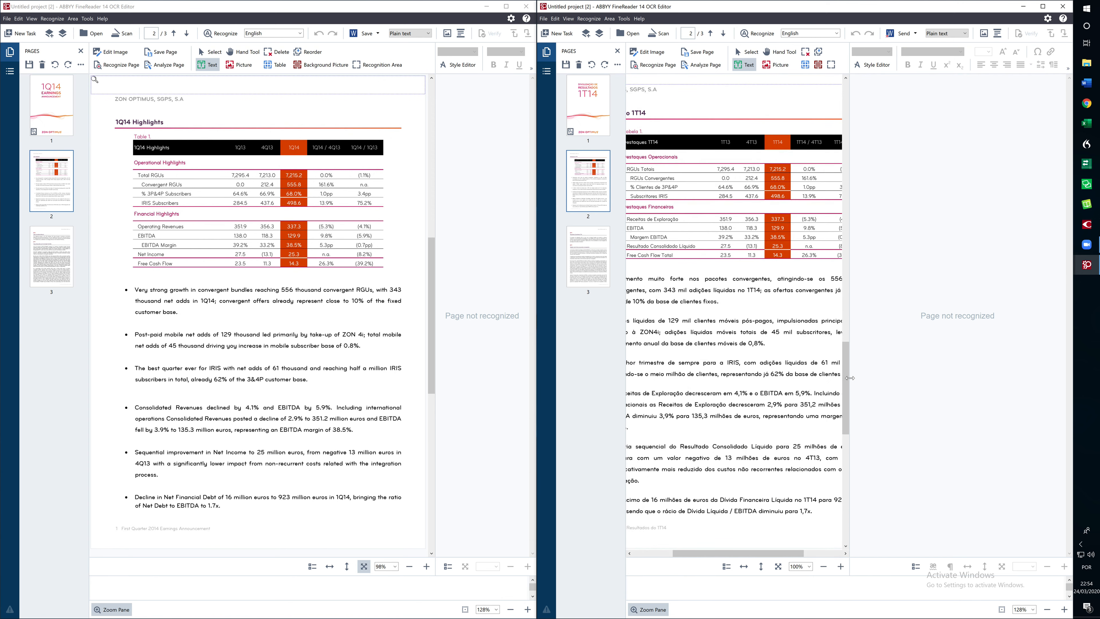
pyautogui.moveTo(850, 378); pyautogui.dragTo(957, 378)
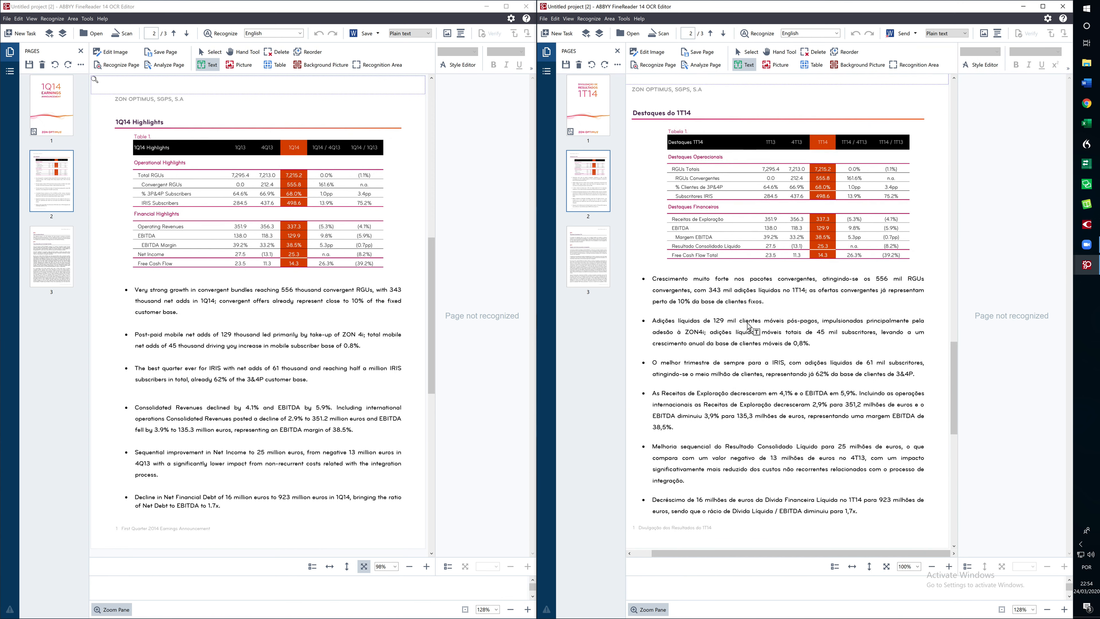
# - Mark the page 2 highlights heading, the table caption and the table's header row as text areas in both projects
pyautogui.moveTo(113, 117); pyautogui.dragTo(169, 127)
pyautogui.moveTo(631, 106); pyautogui.dragTo(693, 116)
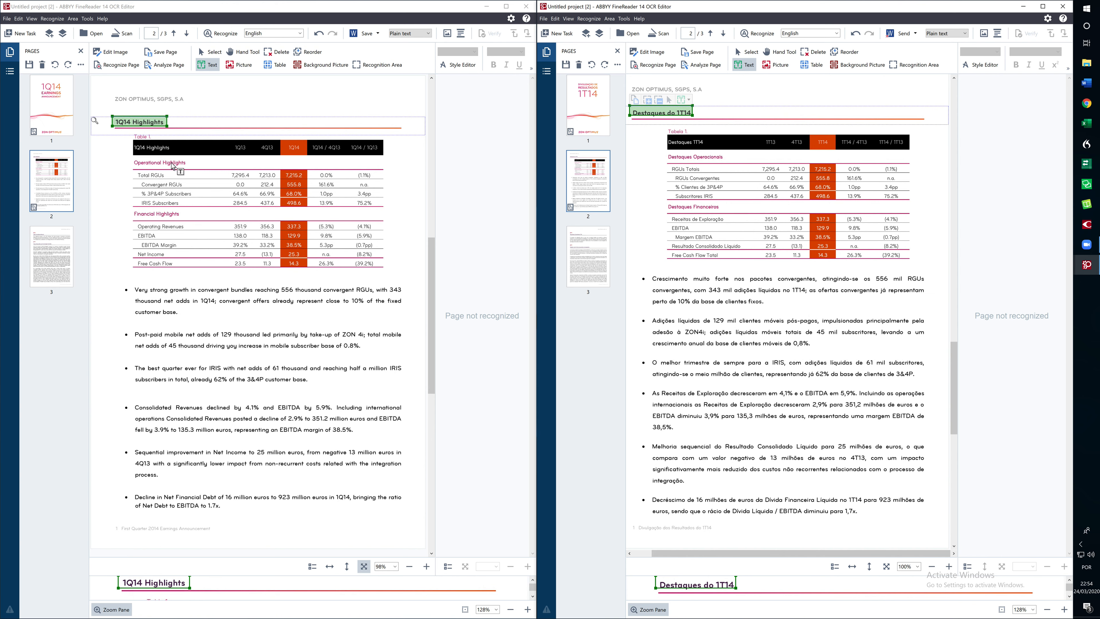
pyautogui.click(132, 148)
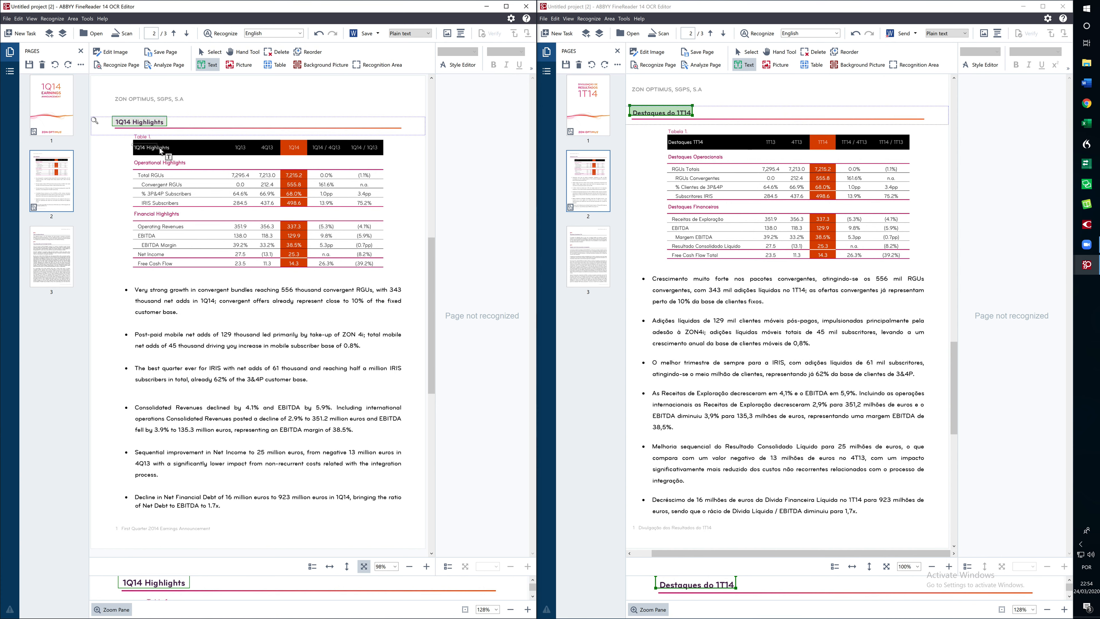
pyautogui.moveTo(177, 156); pyautogui.dragTo(390, 159)
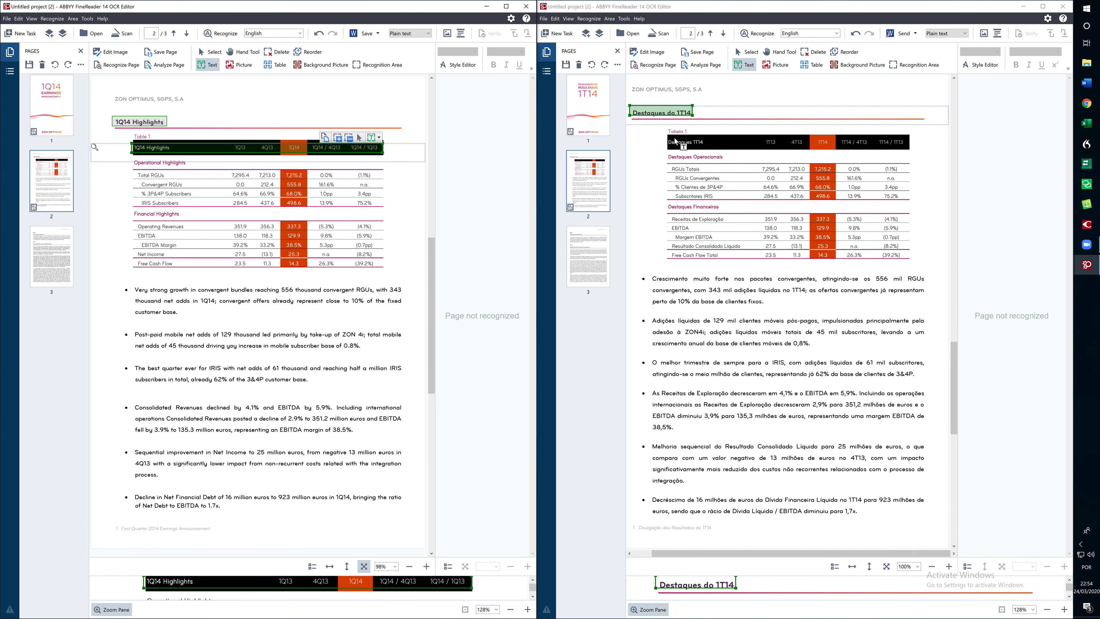
pyautogui.moveTo(133, 133); pyautogui.dragTo(157, 139)
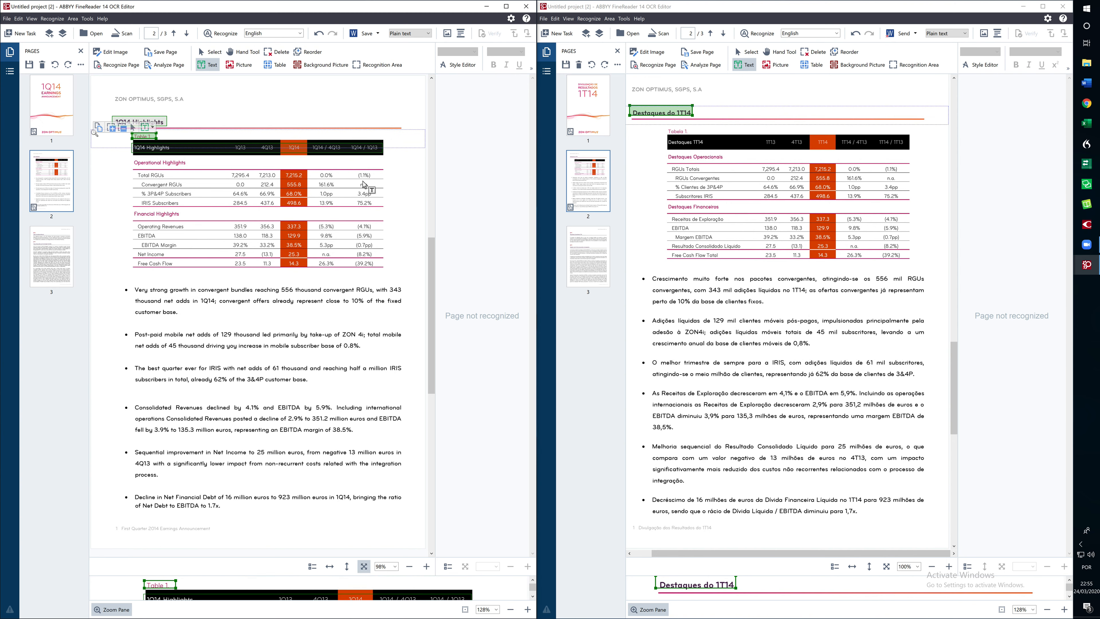
pyautogui.moveTo(668, 129); pyautogui.dragTo(900, 142)
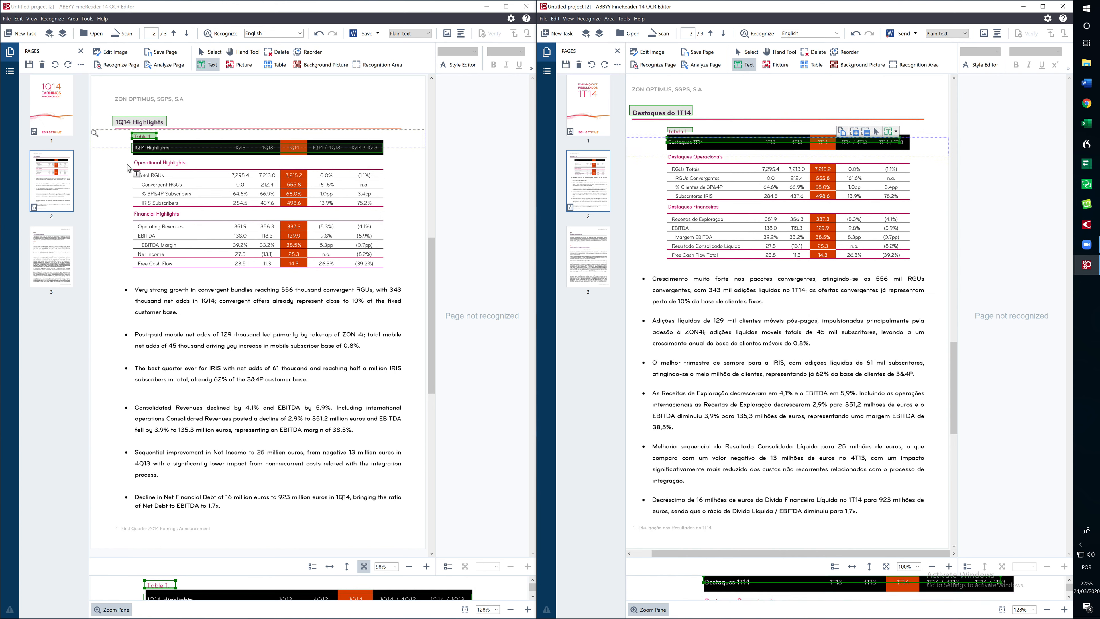
# - Mark the table's row-label column and the bulleted list below it as text areas on page 2 of both projects
pyautogui.moveTo(127, 159)
pyautogui.mouseDown()
pyautogui.moveTo(202, 178)
pyautogui.moveTo(198, 269)
pyautogui.mouseUp()
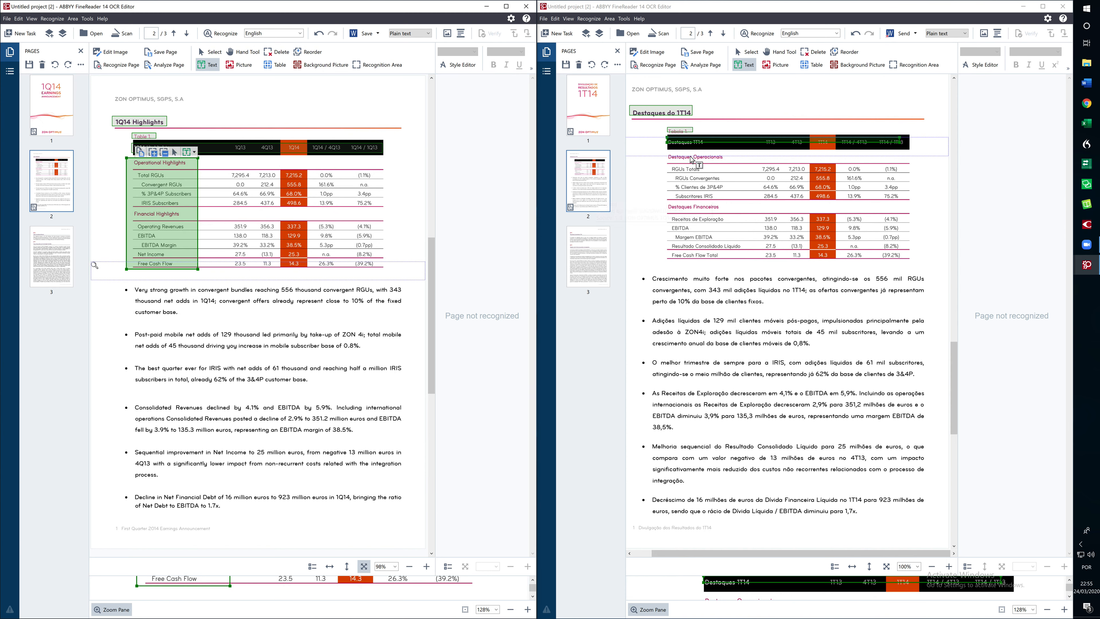
pyautogui.moveTo(664, 155); pyautogui.dragTo(758, 262)
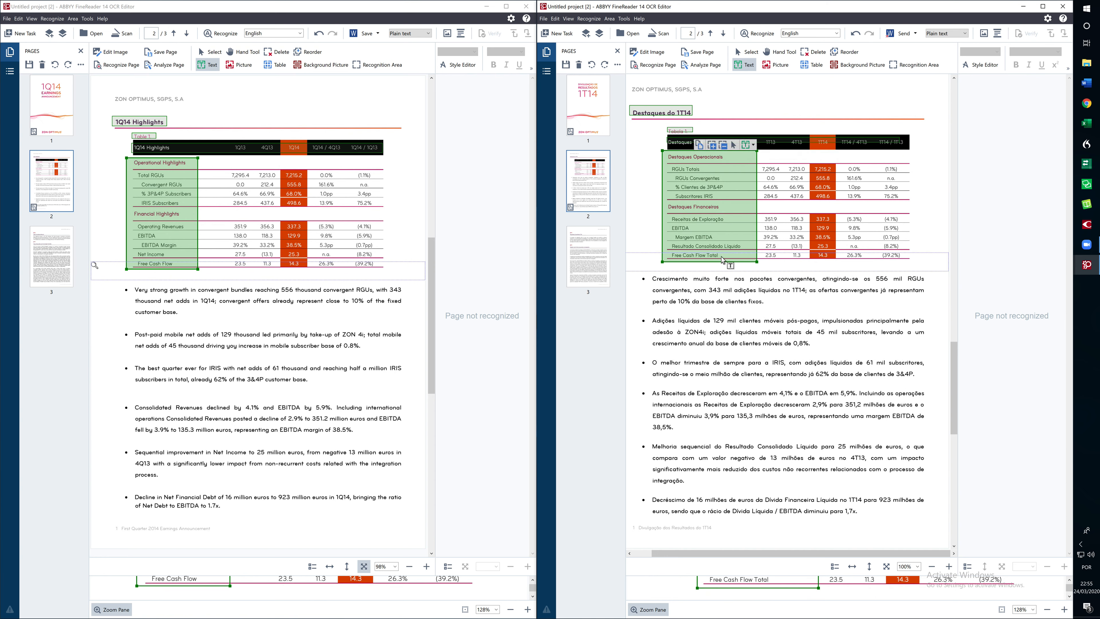
pyautogui.click(642, 282)
pyautogui.moveTo(924, 477); pyautogui.dragTo(927, 517)
pyautogui.moveTo(114, 282); pyautogui.dragTo(399, 519)
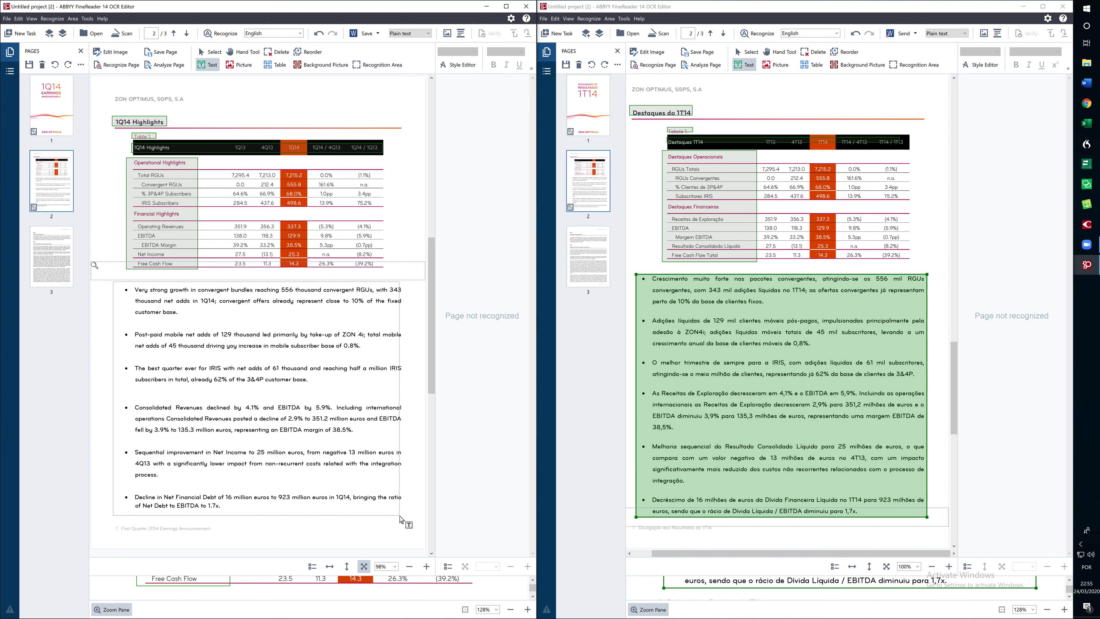
pyautogui.moveTo(400, 519); pyautogui.dragTo(412, 515)
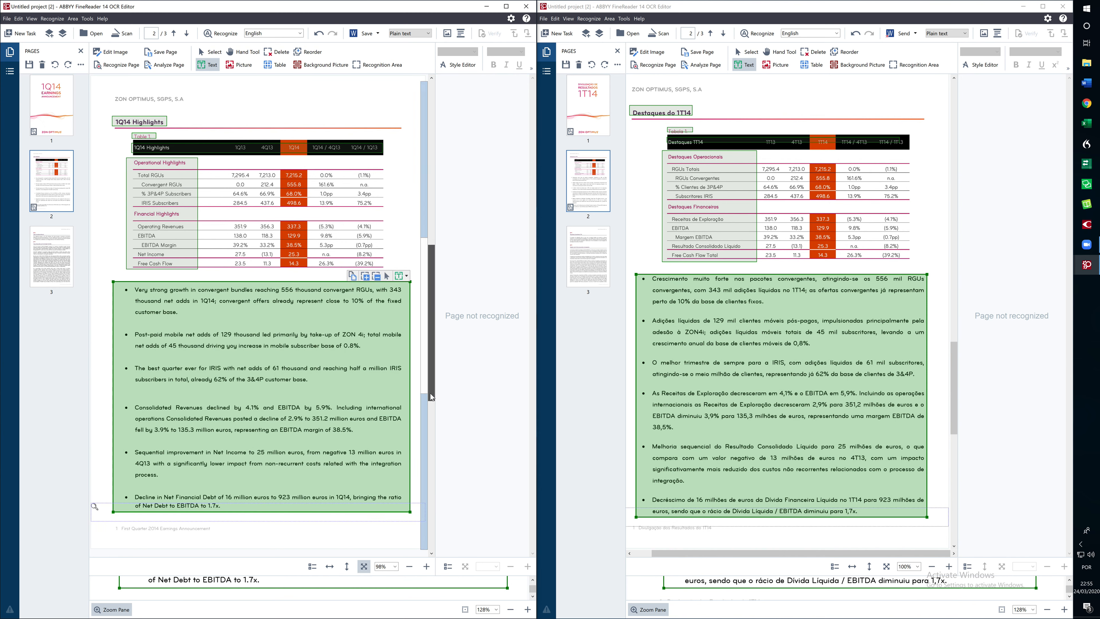
# - On page 3, mark the headings "1Q14 Consolidated Results" and "Resultados Consolidados 1T14" as text areas
pyautogui.moveTo(426, 423); pyautogui.dragTo(433, 484)
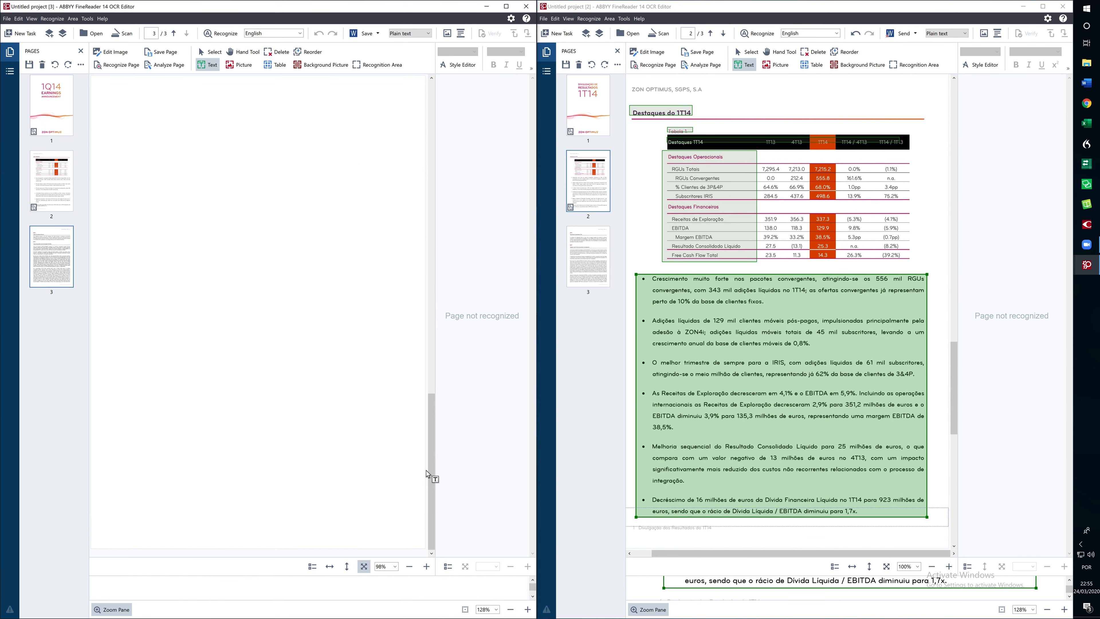
pyautogui.moveTo(954, 411); pyautogui.dragTo(954, 523)
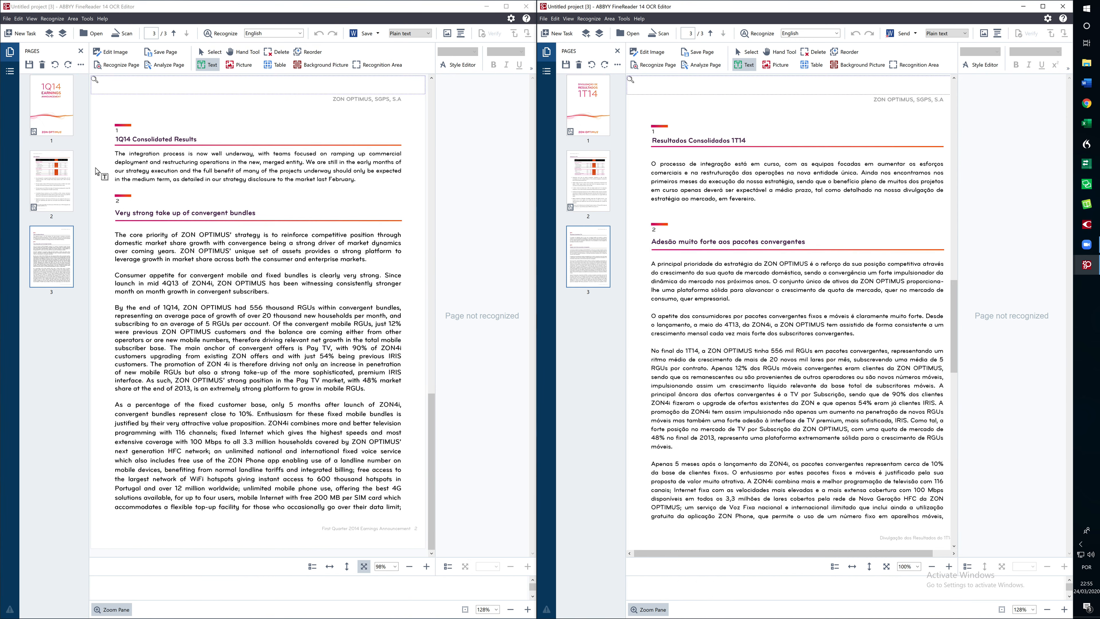
pyautogui.moveTo(113, 134); pyautogui.dragTo(199, 146)
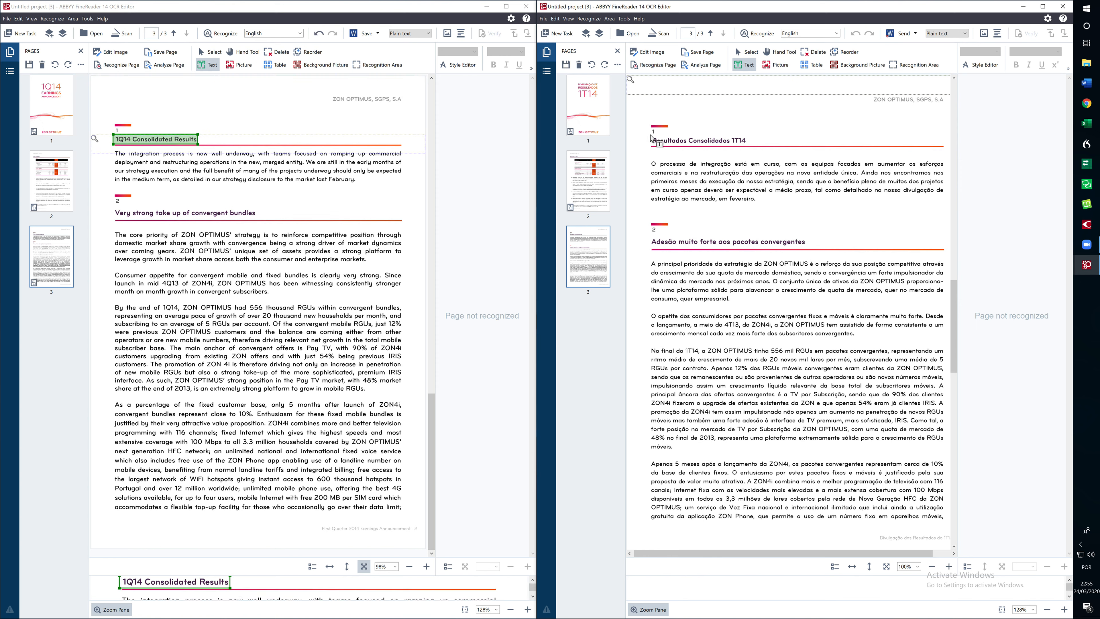
pyautogui.moveTo(743, 145); pyautogui.dragTo(754, 144)
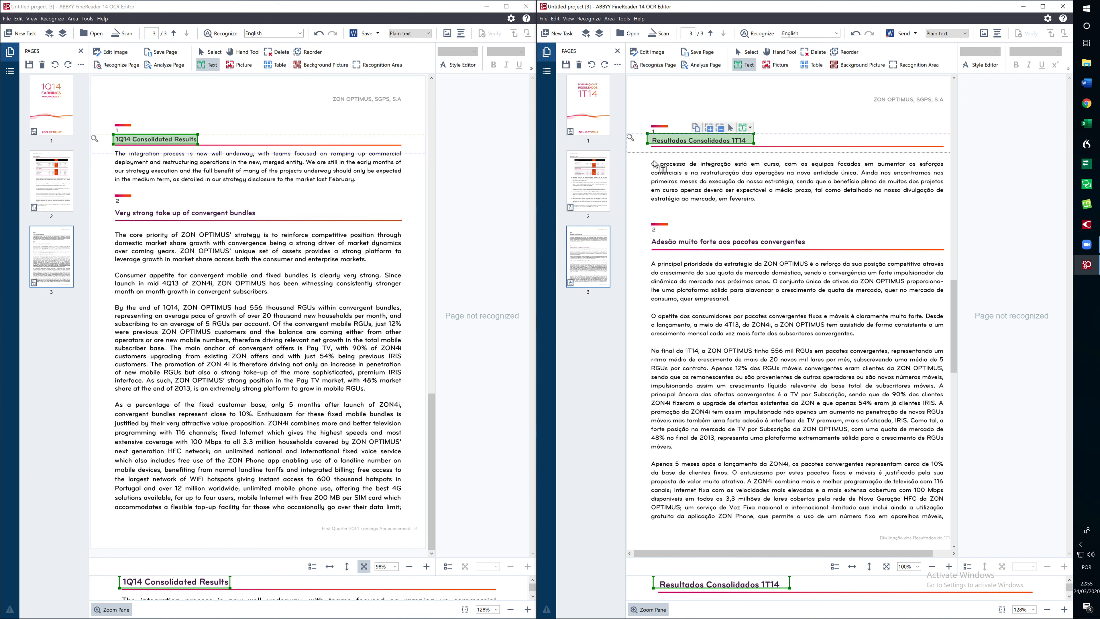
# - On the Portuguese page 3, mark the introductory paragraph, the "Adesão muito forte aos pacotes convergentes" heading and its body text as text areas
pyautogui.moveTo(643, 160); pyautogui.dragTo(949, 206)
pyautogui.moveTo(647, 235); pyautogui.dragTo(848, 251)
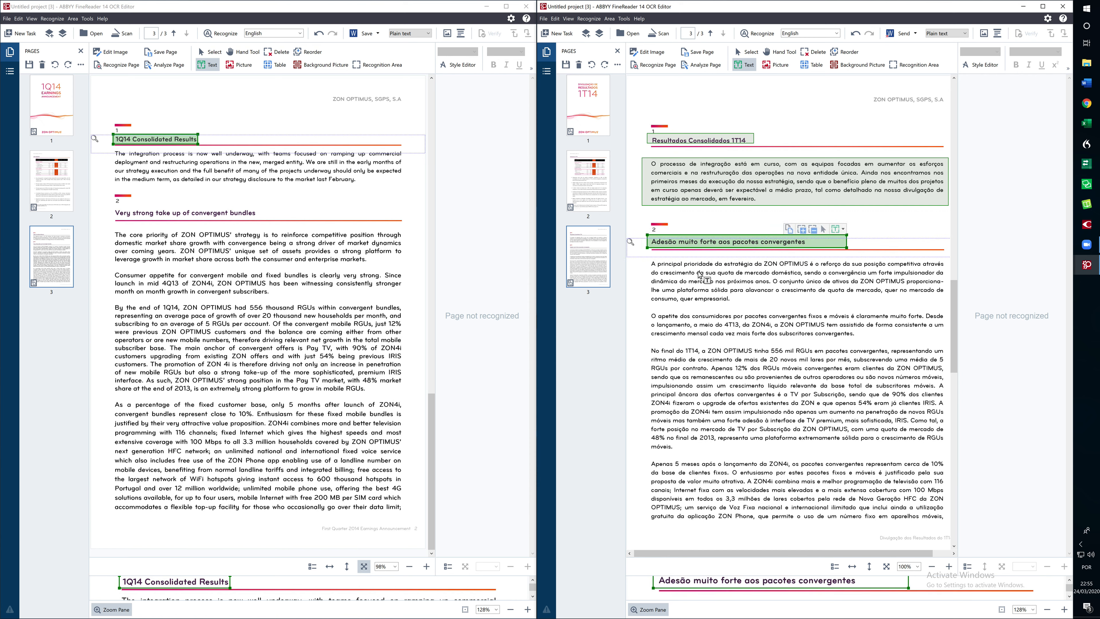
pyautogui.moveTo(644, 260); pyautogui.dragTo(930, 523)
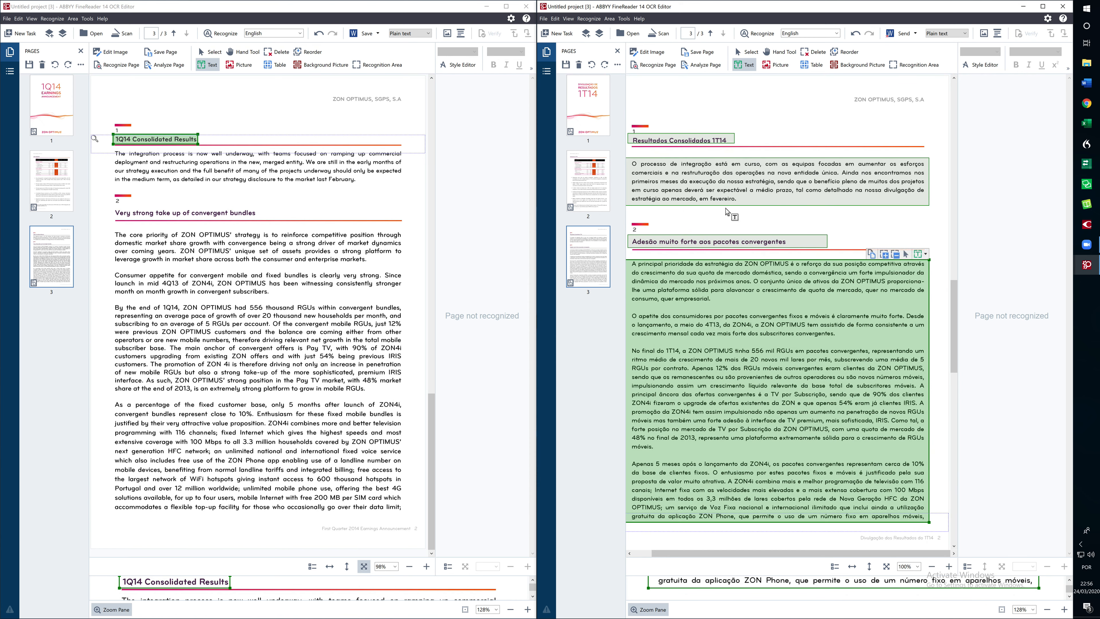
# - On the English page 3, mark the introductory paragraph, the "Very strong take up of convergent bundles" heading and its body text as text areas
pyautogui.moveTo(112, 155); pyautogui.dragTo(411, 200)
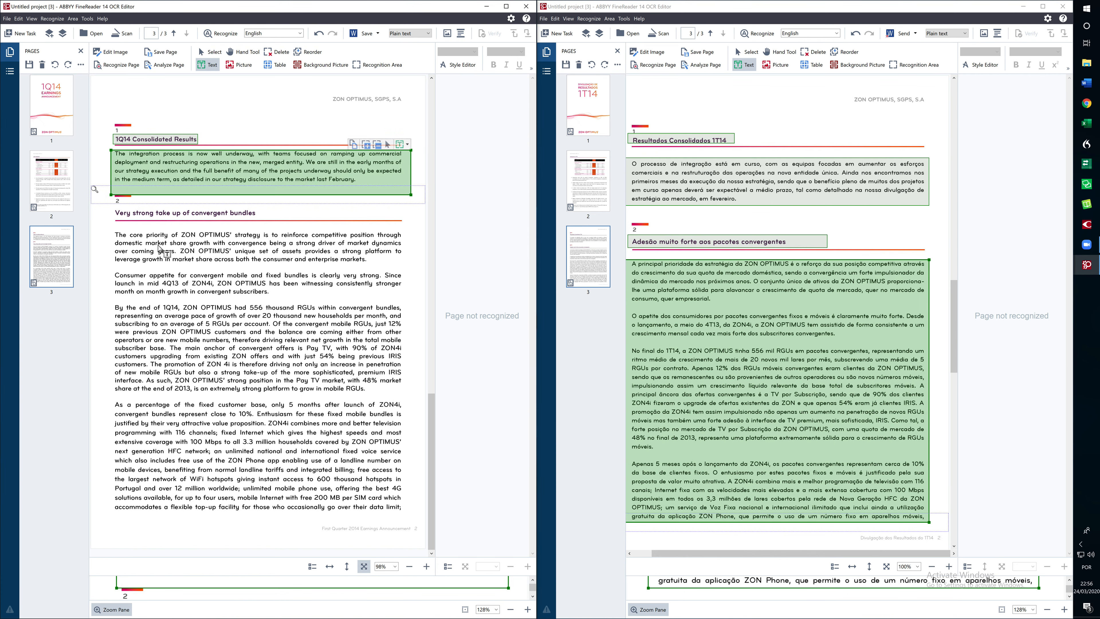
pyautogui.moveTo(105, 207); pyautogui.dragTo(273, 223)
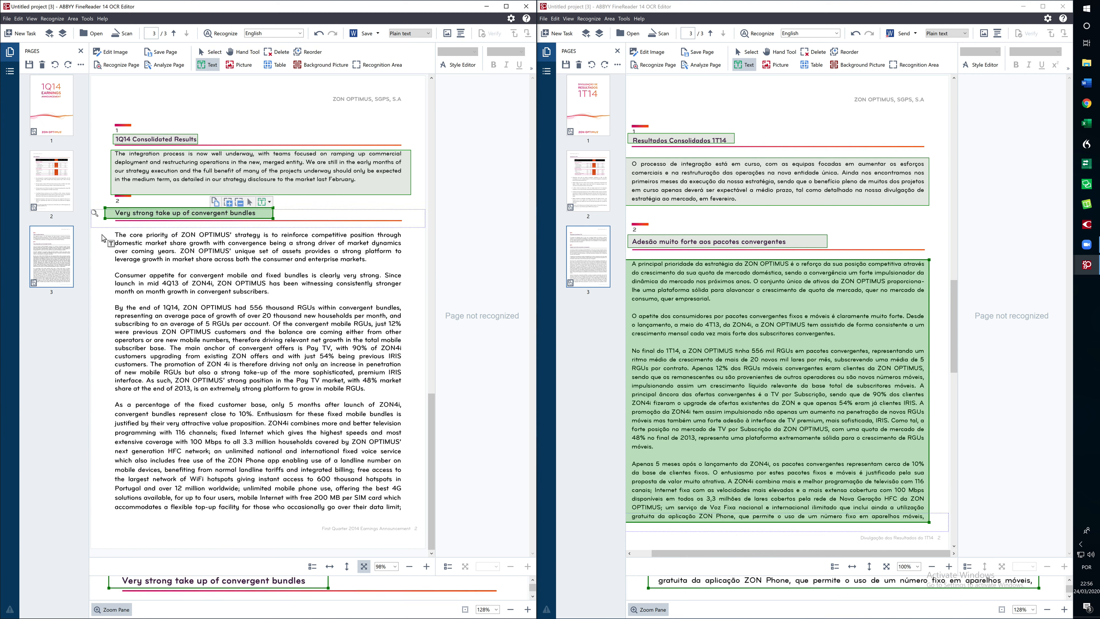
pyautogui.moveTo(102, 230); pyautogui.dragTo(410, 517)
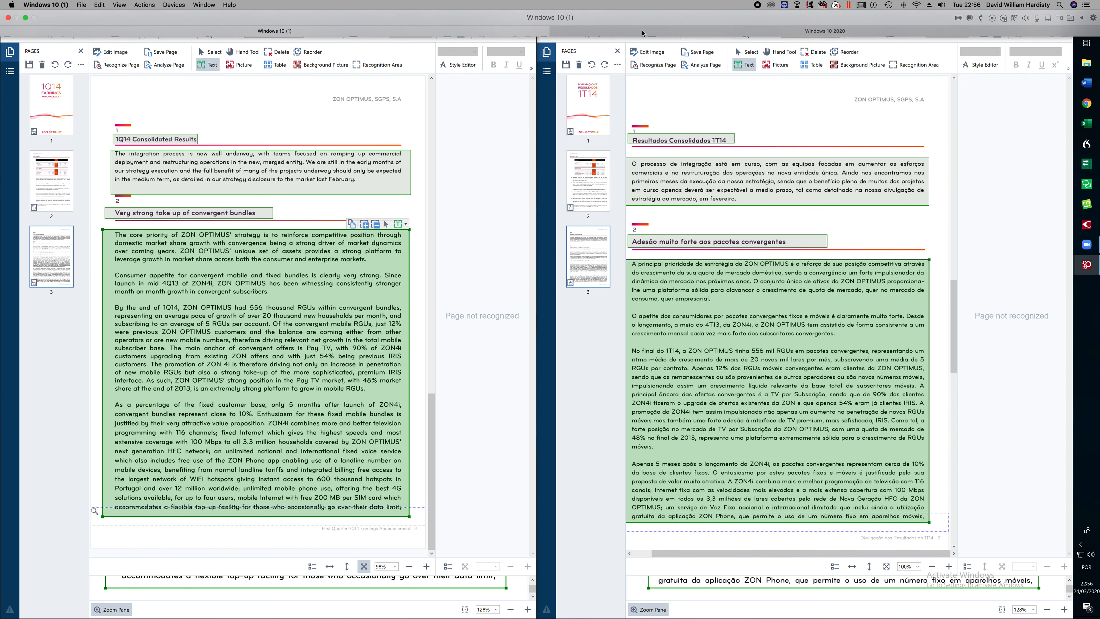
# - Recognize all pages in both projects and widen the recognized-text pane of the English project
pyautogui.click(594, 19)
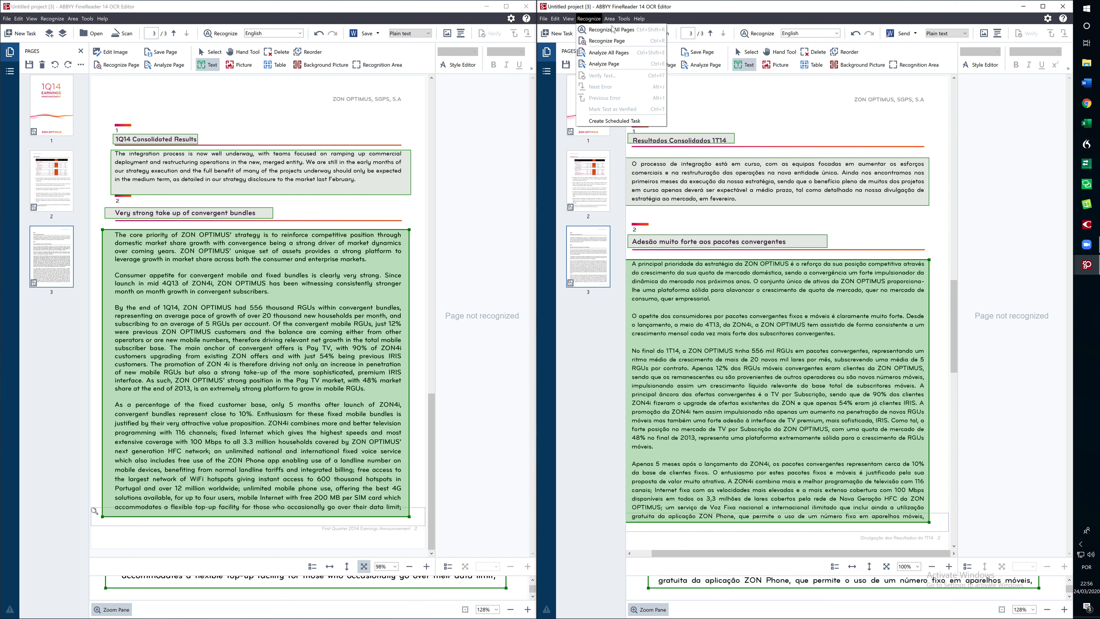
pyautogui.click(607, 29)
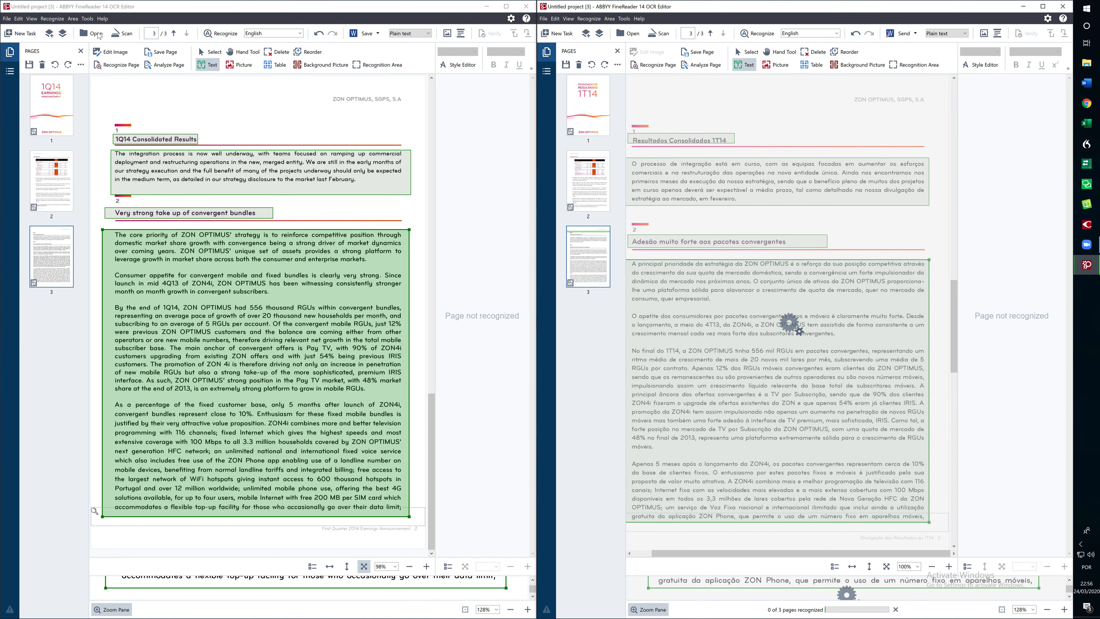
pyautogui.click(52, 19)
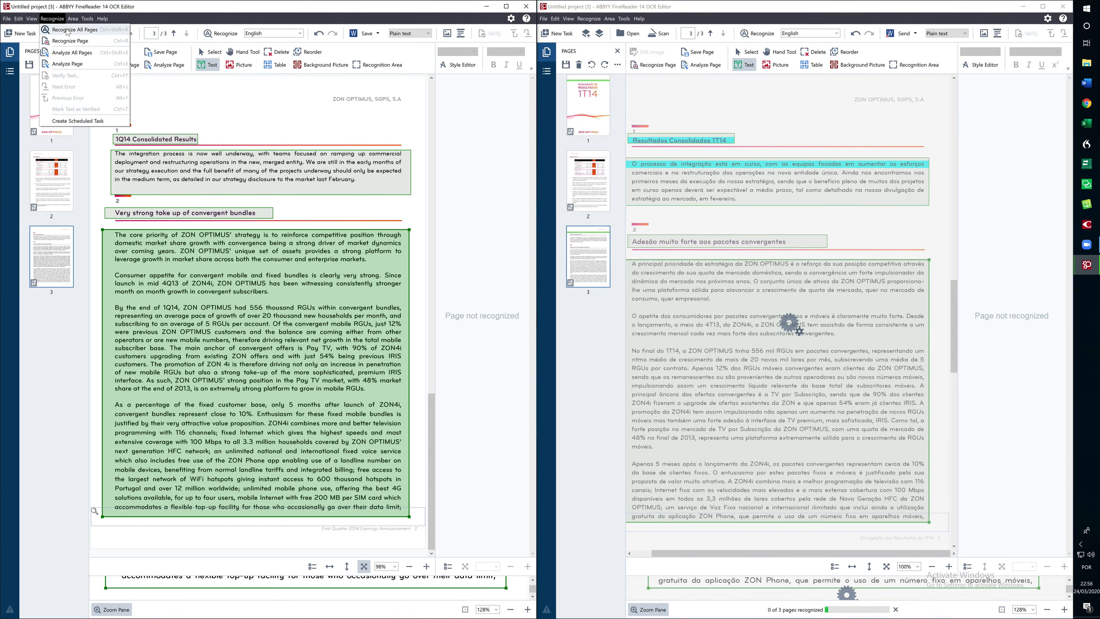
pyautogui.click(66, 30)
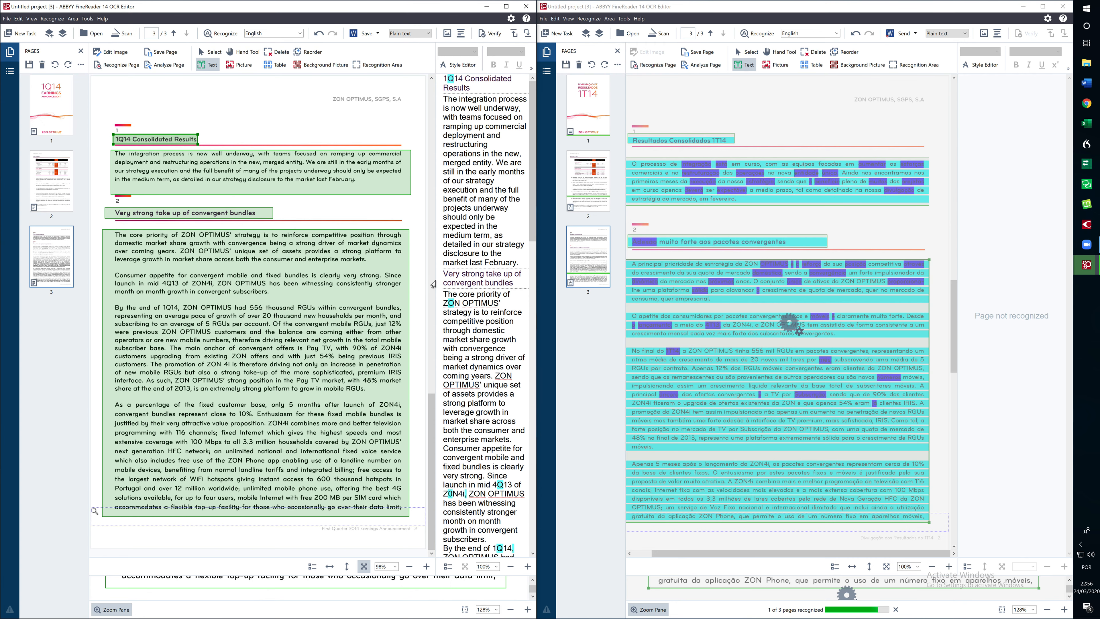
pyautogui.moveTo(435, 274); pyautogui.dragTo(220, 274)
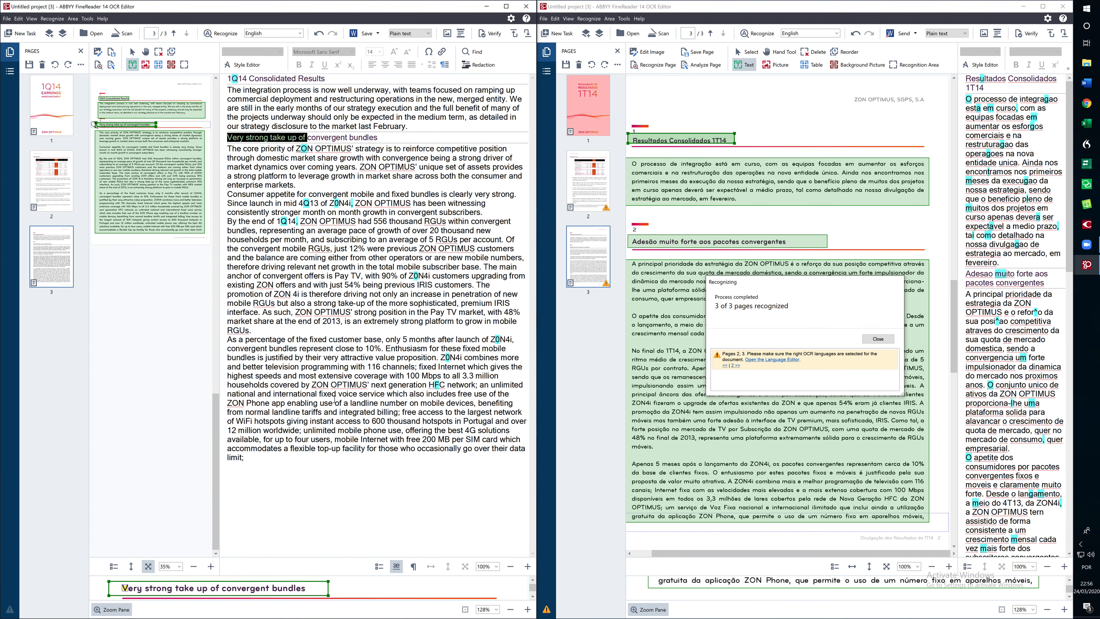
# - Try the Editable copy and Formatted text layouts on the recognized English text and return to Plain text
pyautogui.click(430, 31)
pyautogui.click(434, 122)
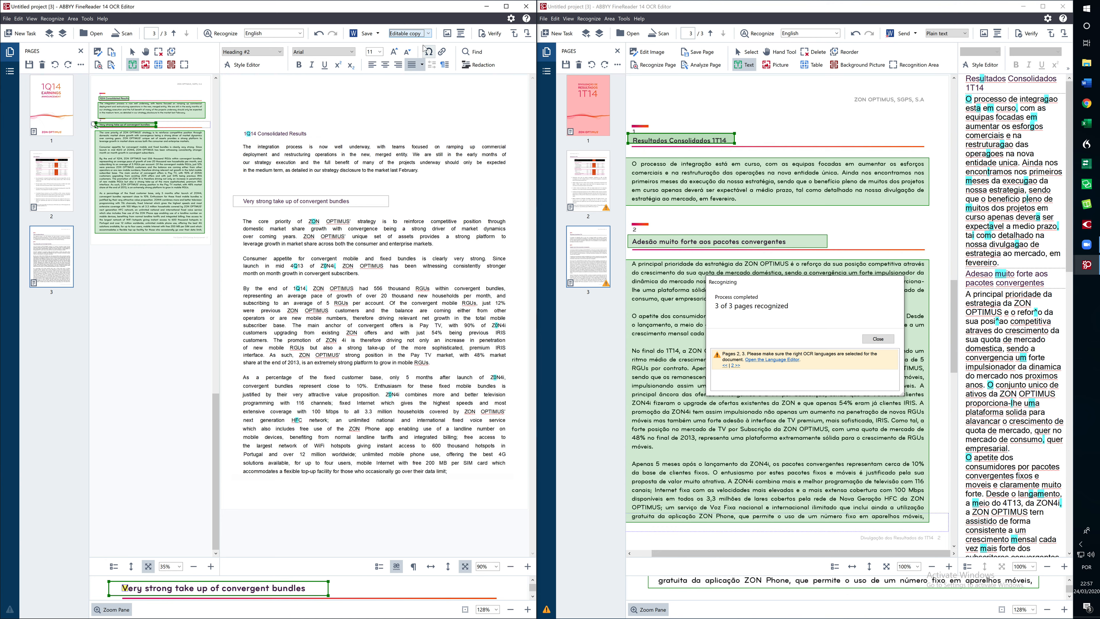
pyautogui.click(428, 33)
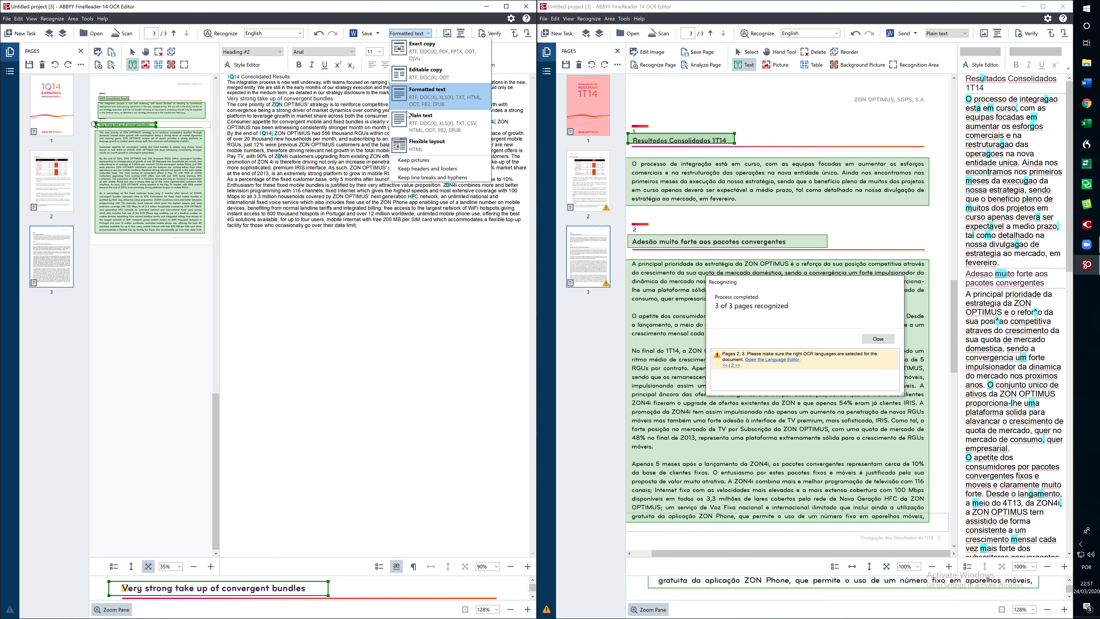
pyautogui.click(413, 118)
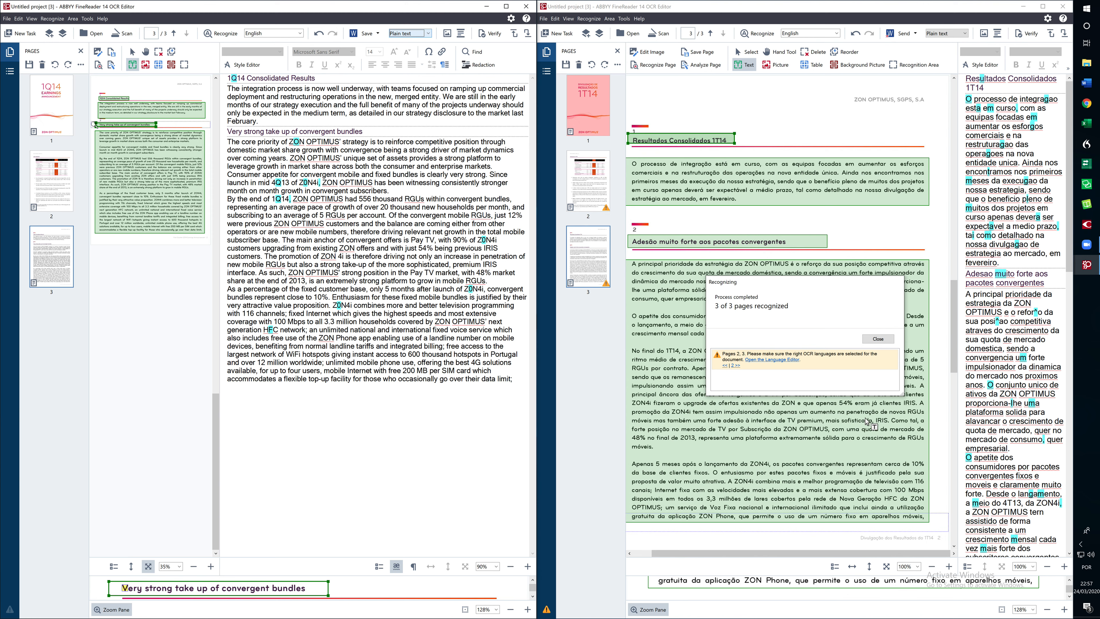
# - Set the Portuguese project's recognition language to Portuguese and delete all areas and recognized text from its page 3
pyautogui.click(878, 339)
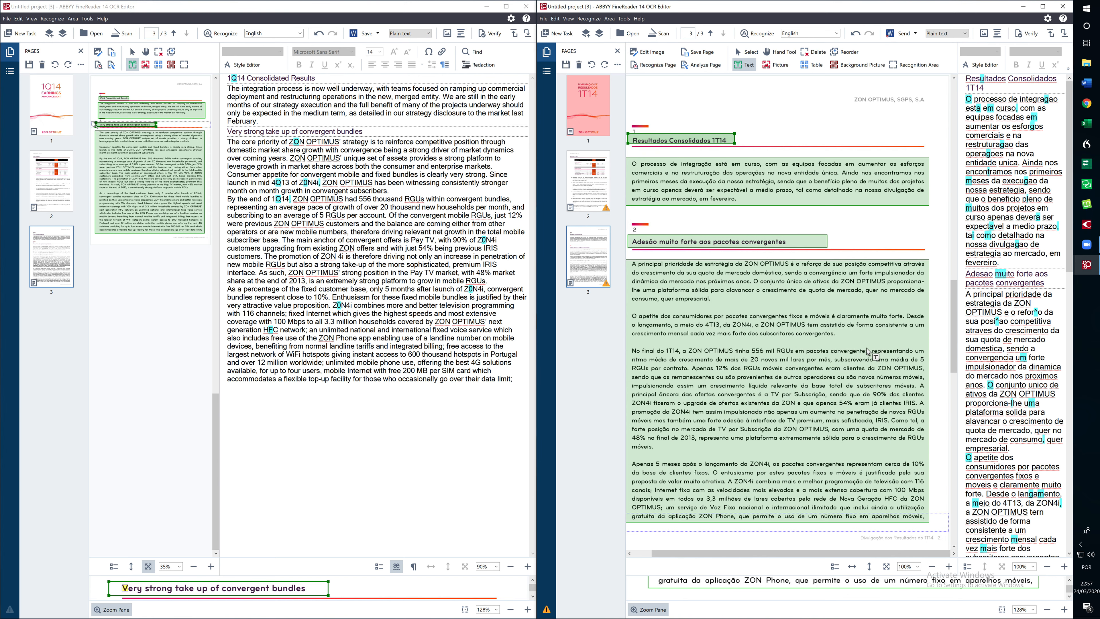
pyautogui.click(838, 34)
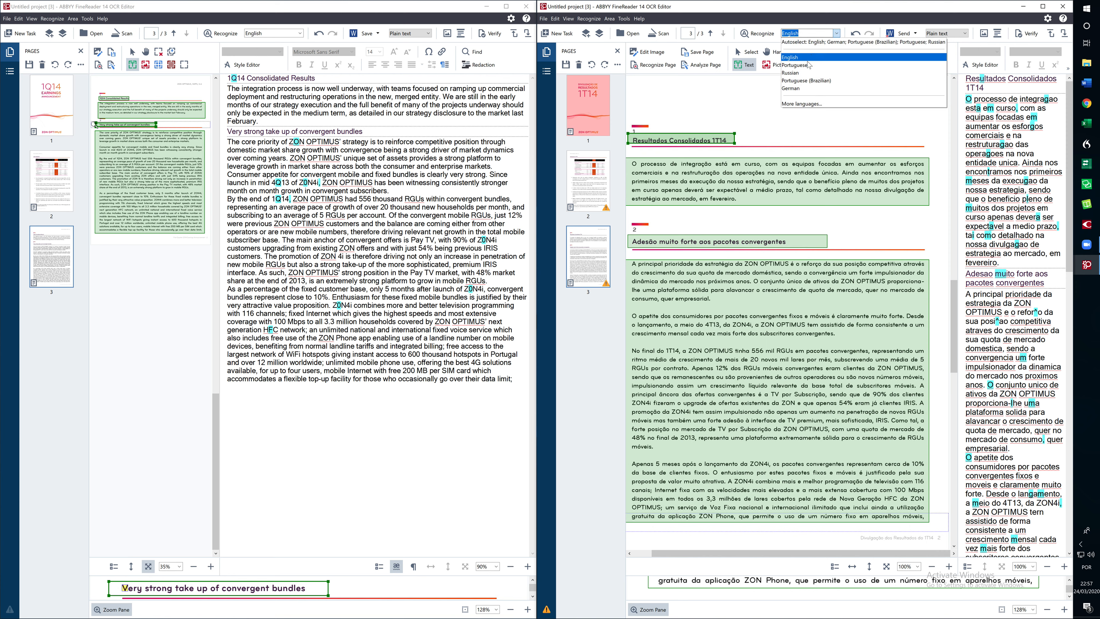
pyautogui.click(809, 70)
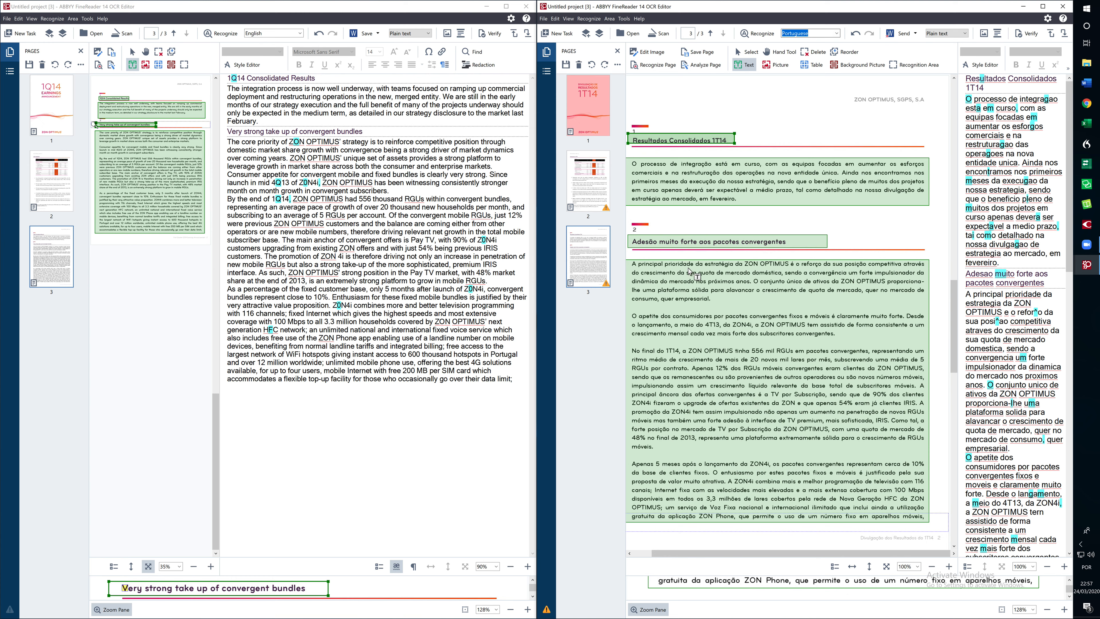
pyautogui.rightClick(699, 184)
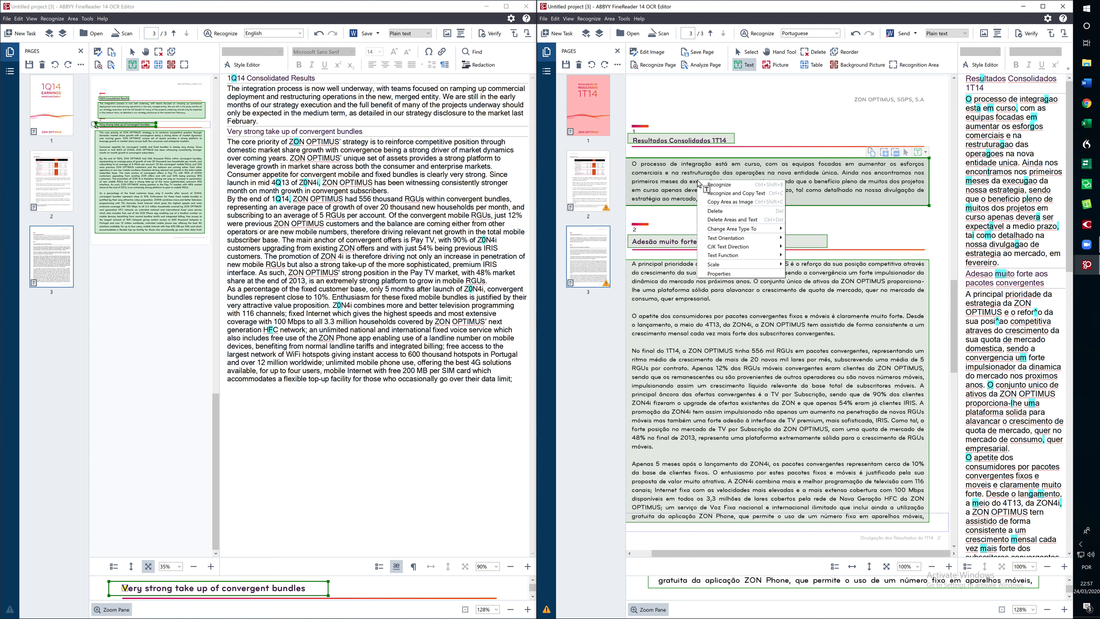
pyautogui.click(739, 220)
pyautogui.click(579, 193)
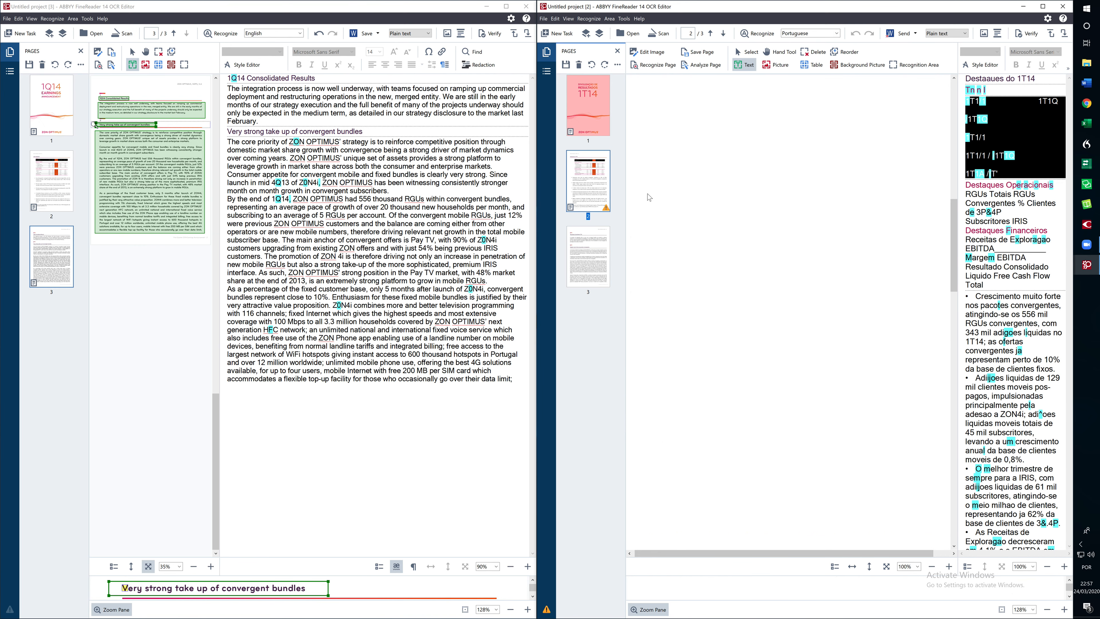
pyautogui.click(586, 265)
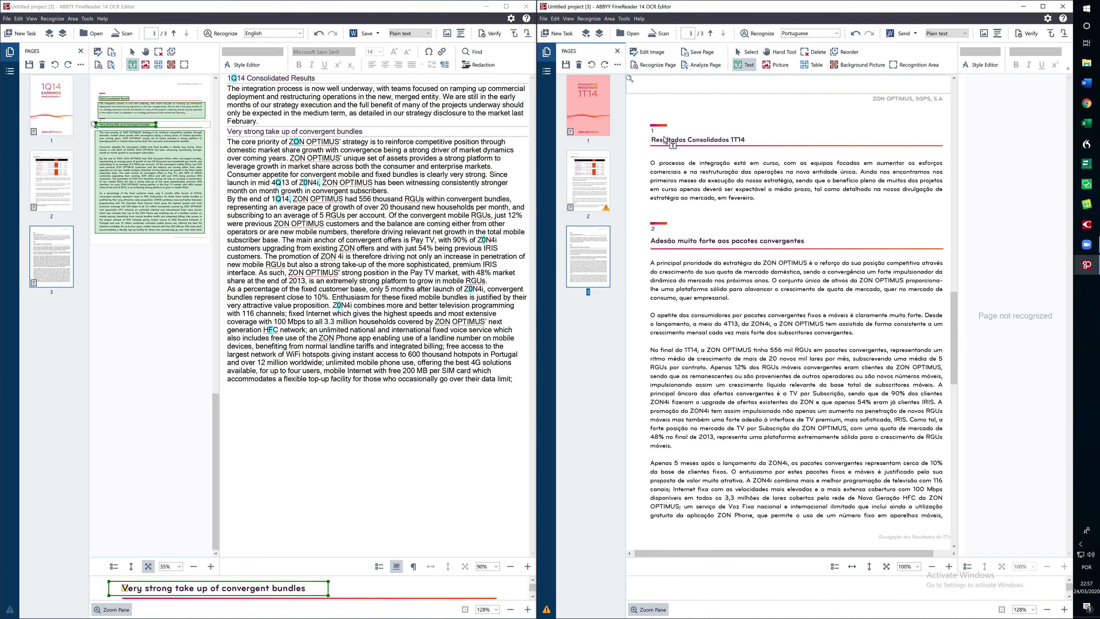
# - Mark both headings, the introductory paragraph and the body text on Portuguese page 3 as text areas, and recognize all pages
pyautogui.moveTo(649, 136); pyautogui.dragTo(759, 147)
pyautogui.moveTo(648, 161); pyautogui.dragTo(950, 216)
pyautogui.moveTo(646, 235); pyautogui.dragTo(825, 247)
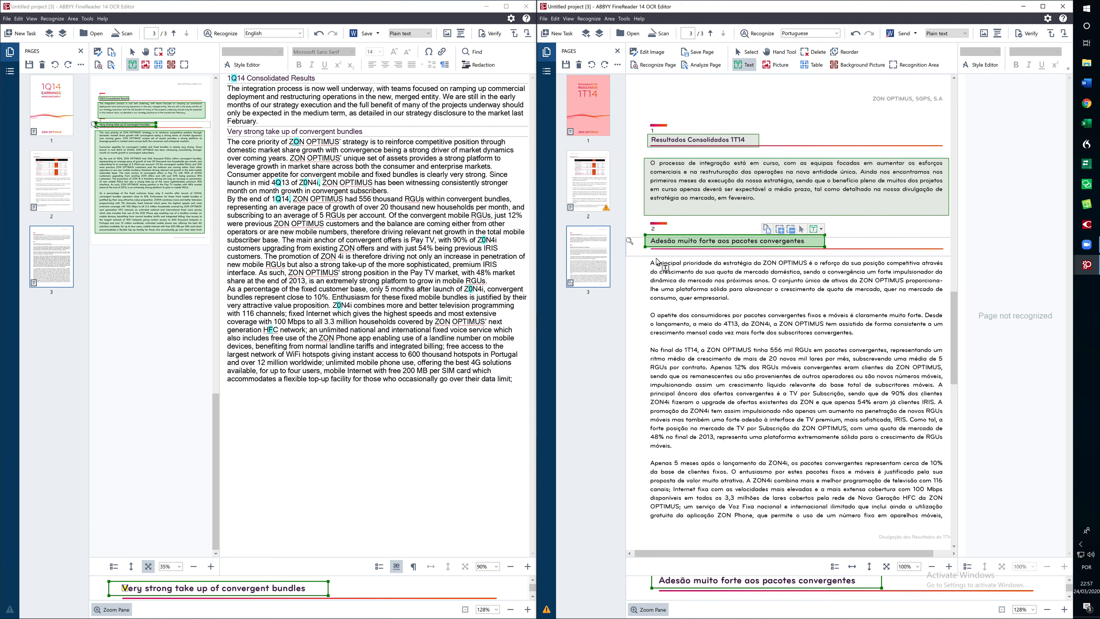
pyautogui.moveTo(644, 260); pyautogui.dragTo(932, 524)
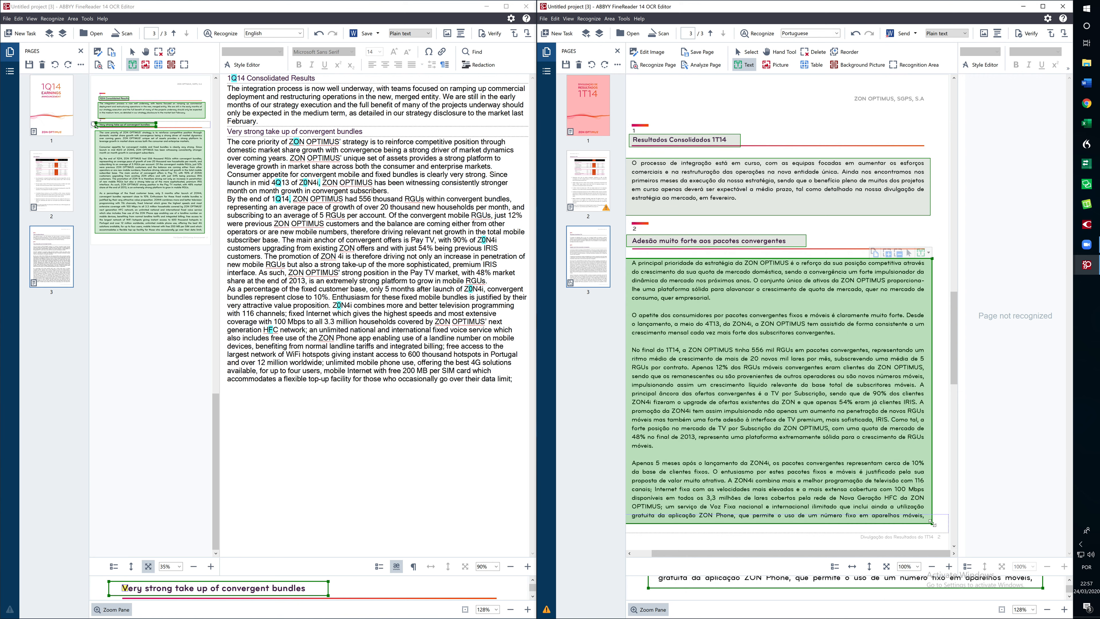
pyautogui.click(595, 19)
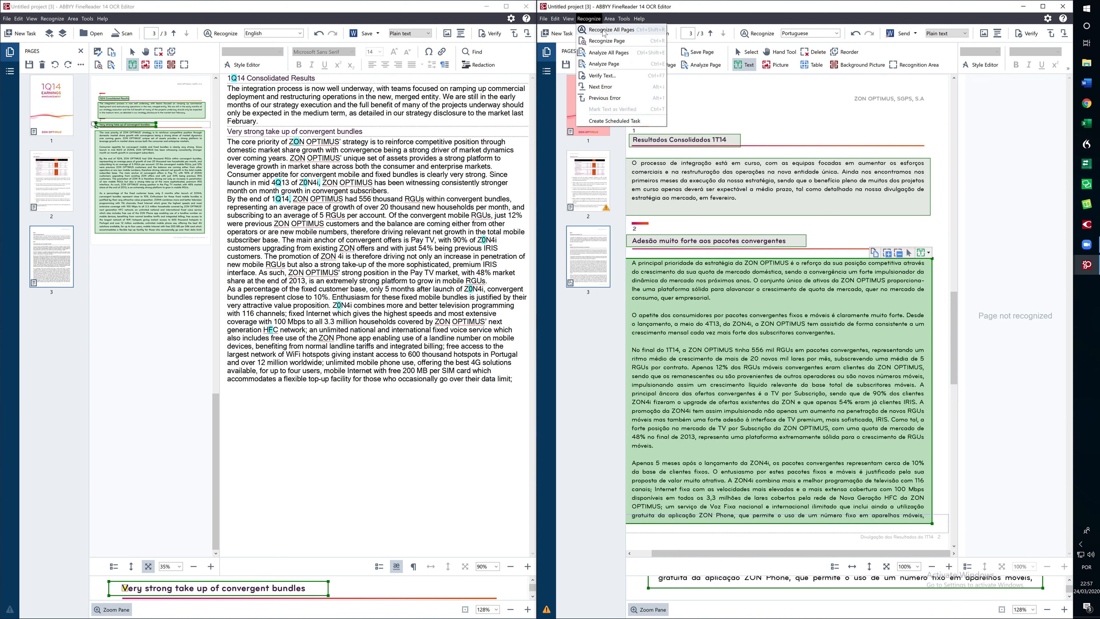
pyautogui.click(604, 30)
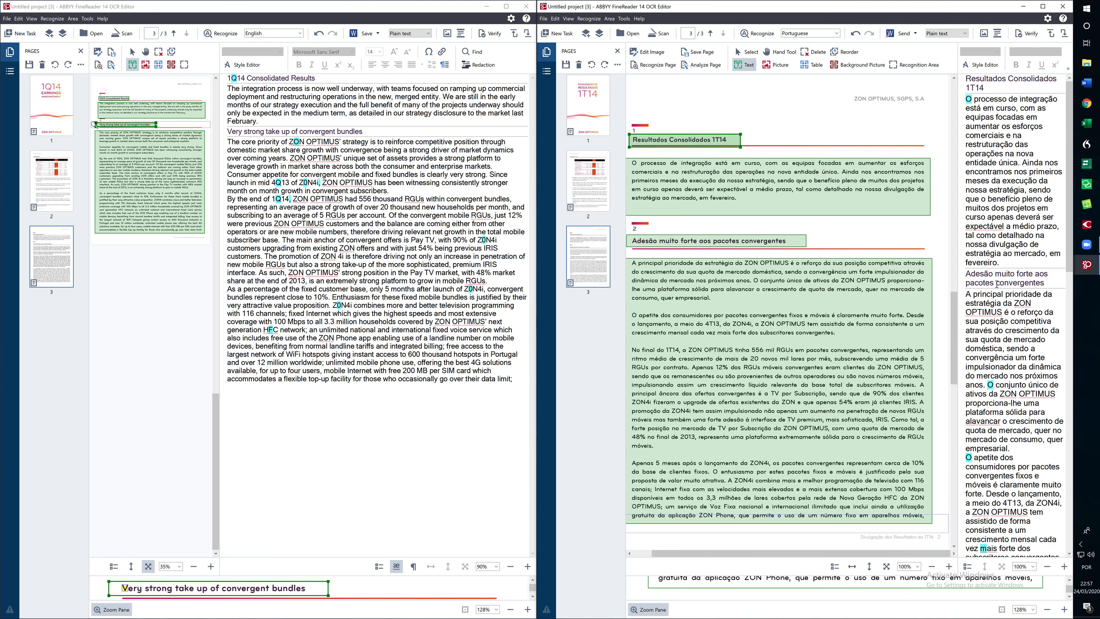
# - Save the Portuguese project as the TXT document "1_3_ZON OPTIMUS 1Q14 PORTUGUES" in the Documents folder
pyautogui.click(543, 19)
pyautogui.moveTo(620, 65)
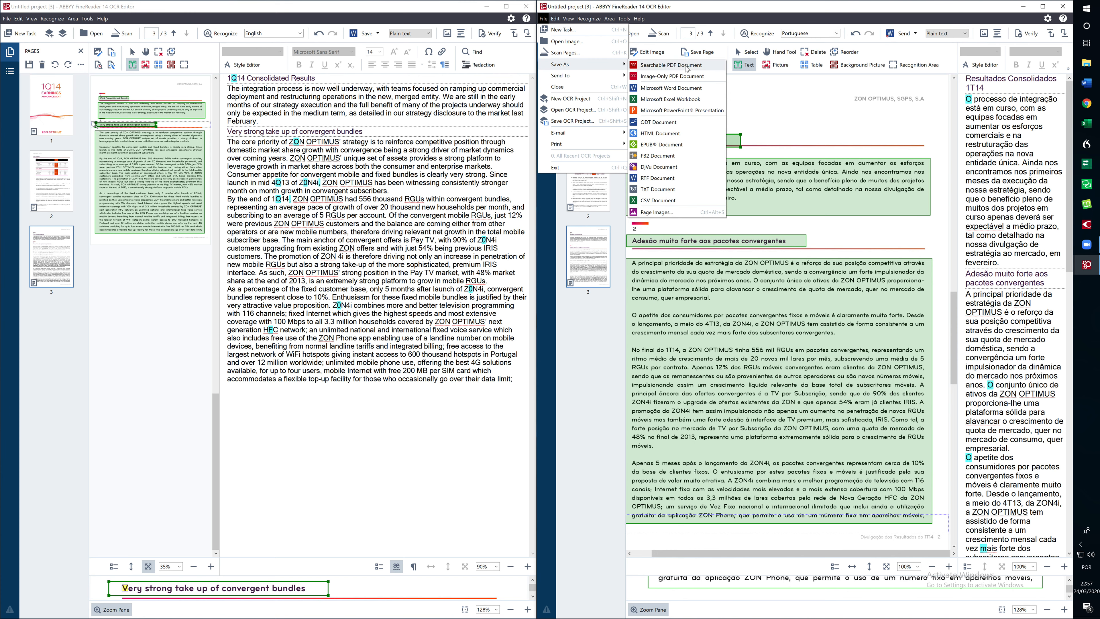
pyautogui.click(665, 190)
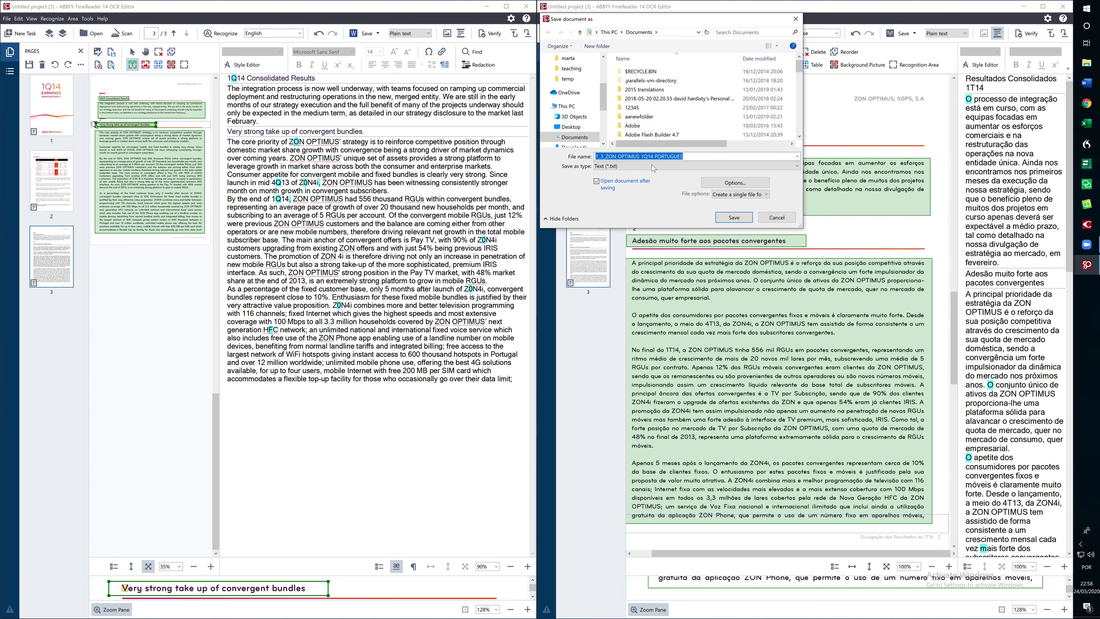
pyautogui.click(741, 219)
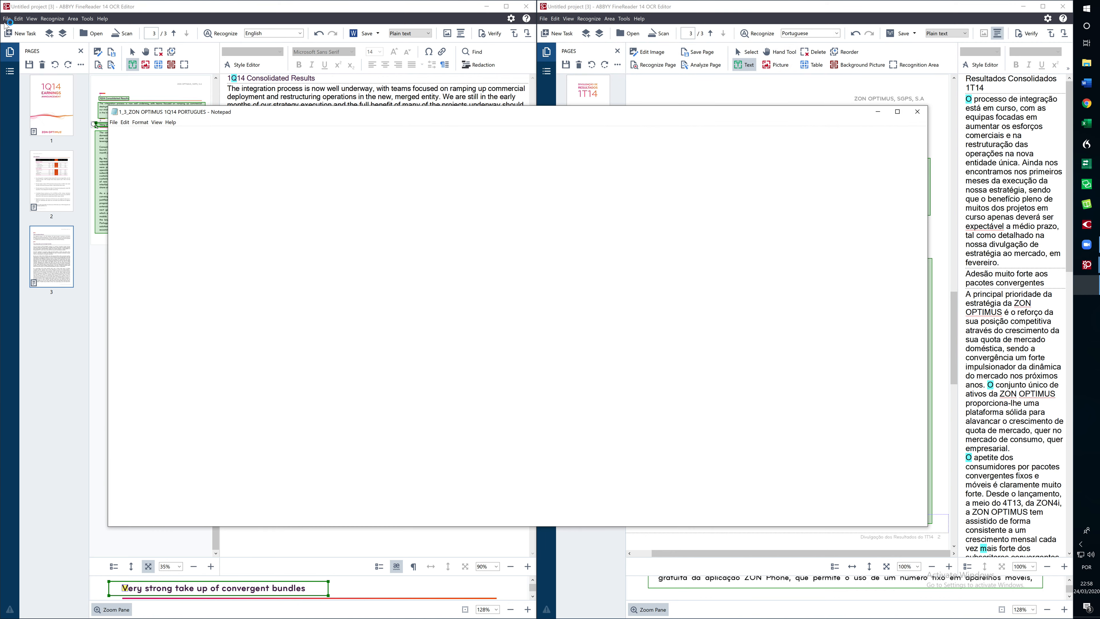
# - Save the English project as the TXT document "1_3_ZON OPTIMUS 1Q14 ENGLISH" in the Documents folder
pyautogui.click(7, 19)
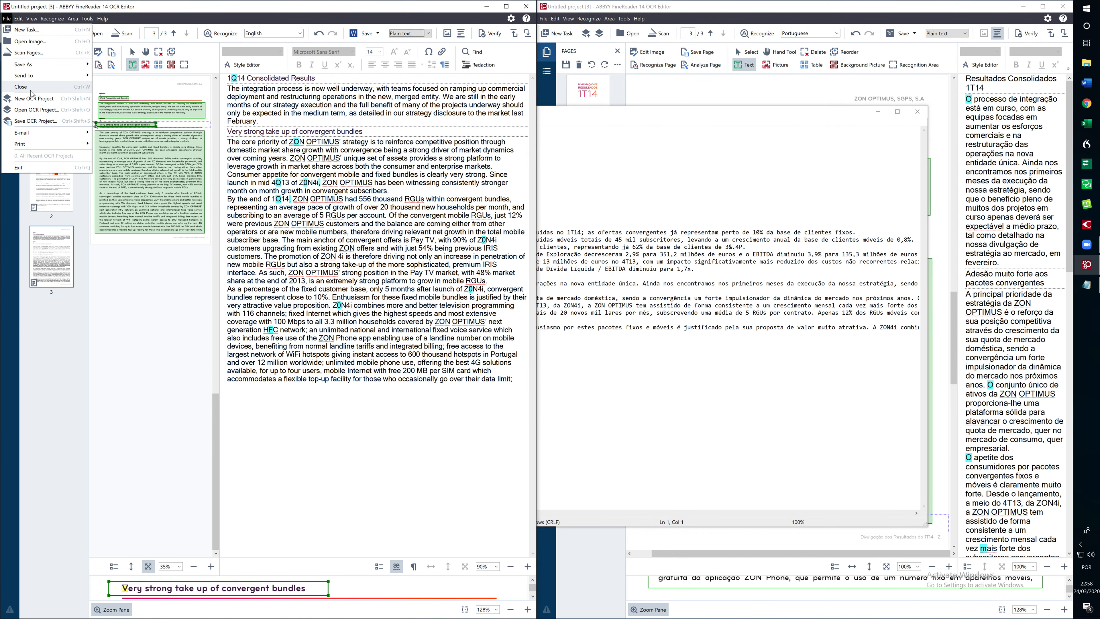
pyautogui.moveTo(40, 70)
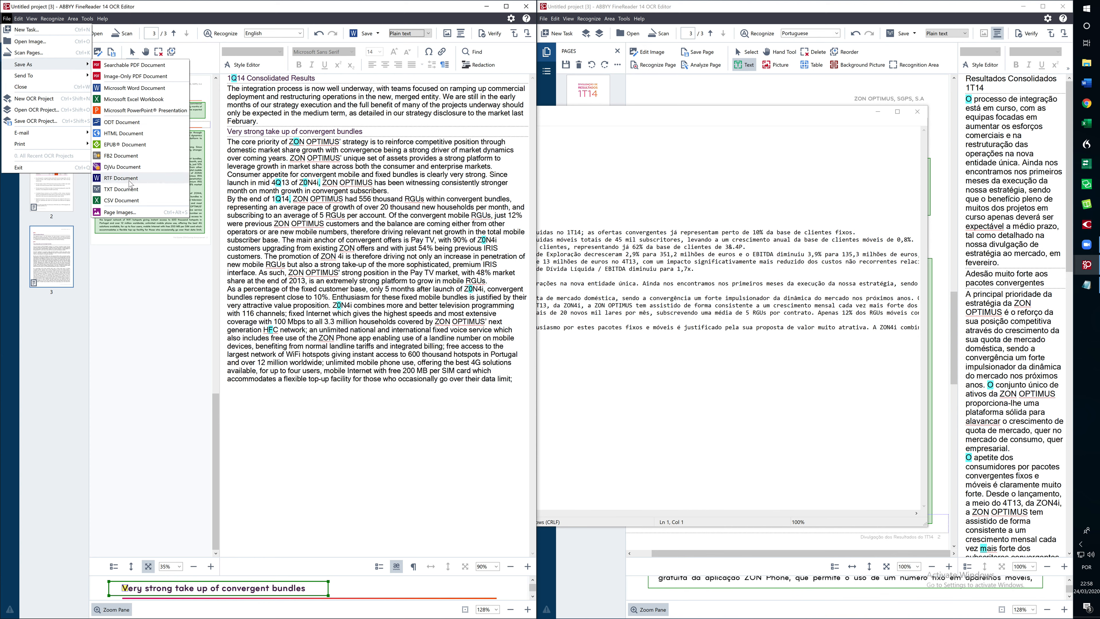
pyautogui.click(130, 190)
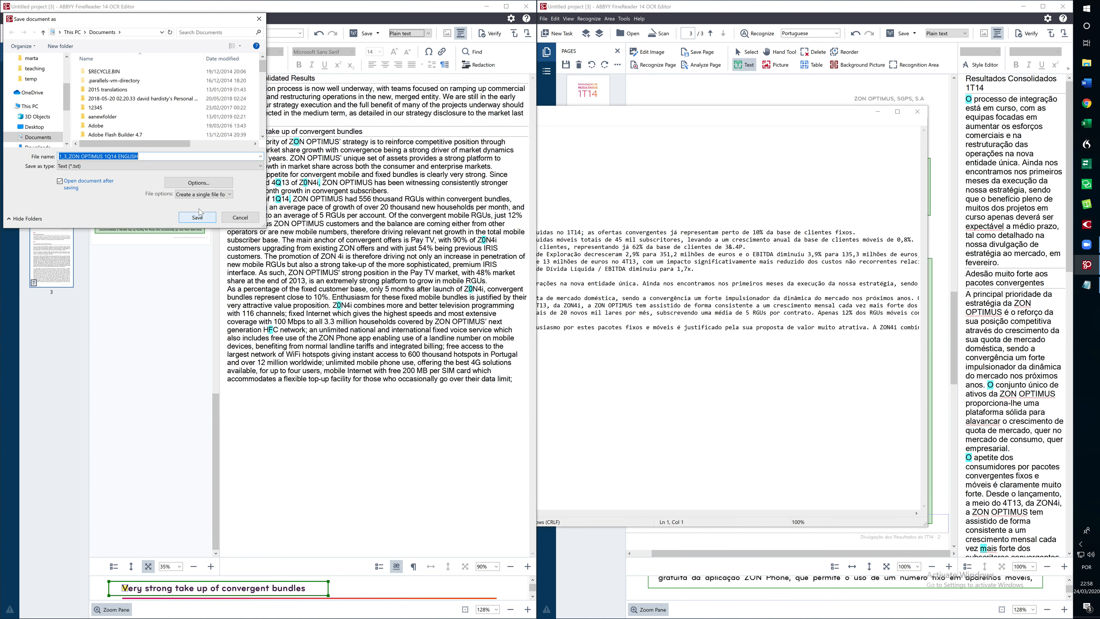
pyautogui.click(188, 218)
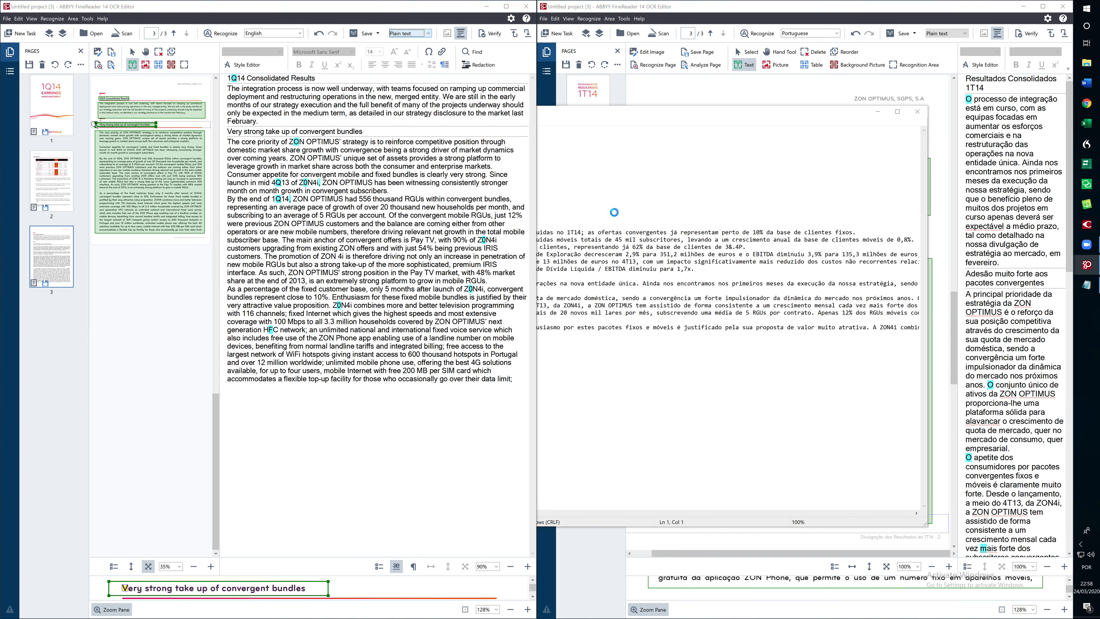
# - Arrange the English and Portuguese Notepad windows side by side, each filling half of the screen
pyautogui.moveTo(590, 119); pyautogui.dragTo(363, 365)
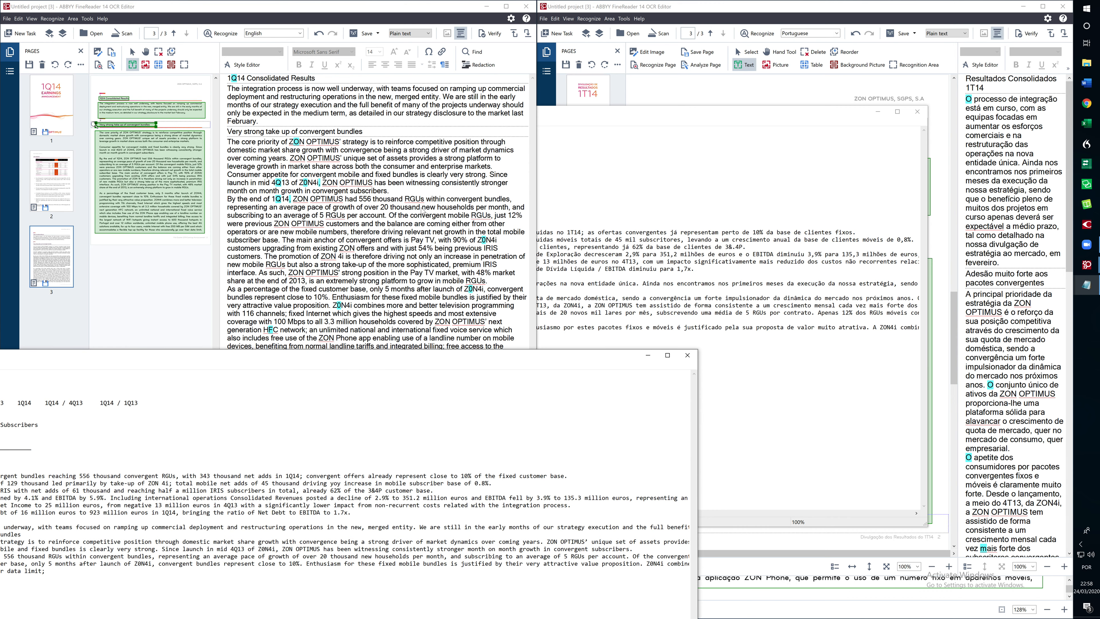
pyautogui.click(626, 147)
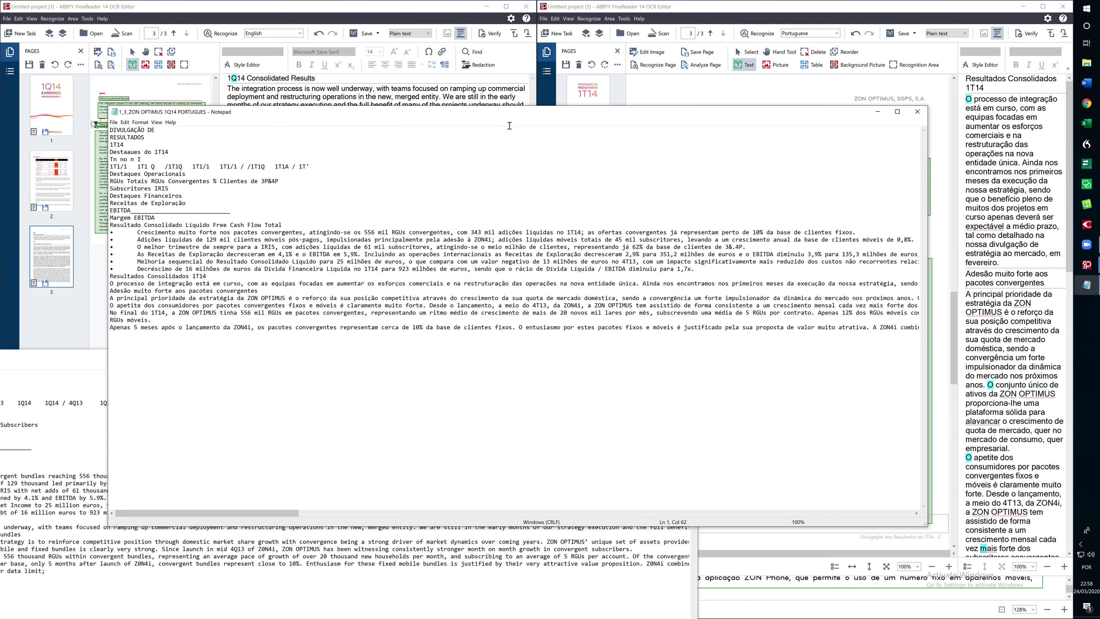
pyautogui.moveTo(321, 117); pyautogui.dragTo(1078, 190)
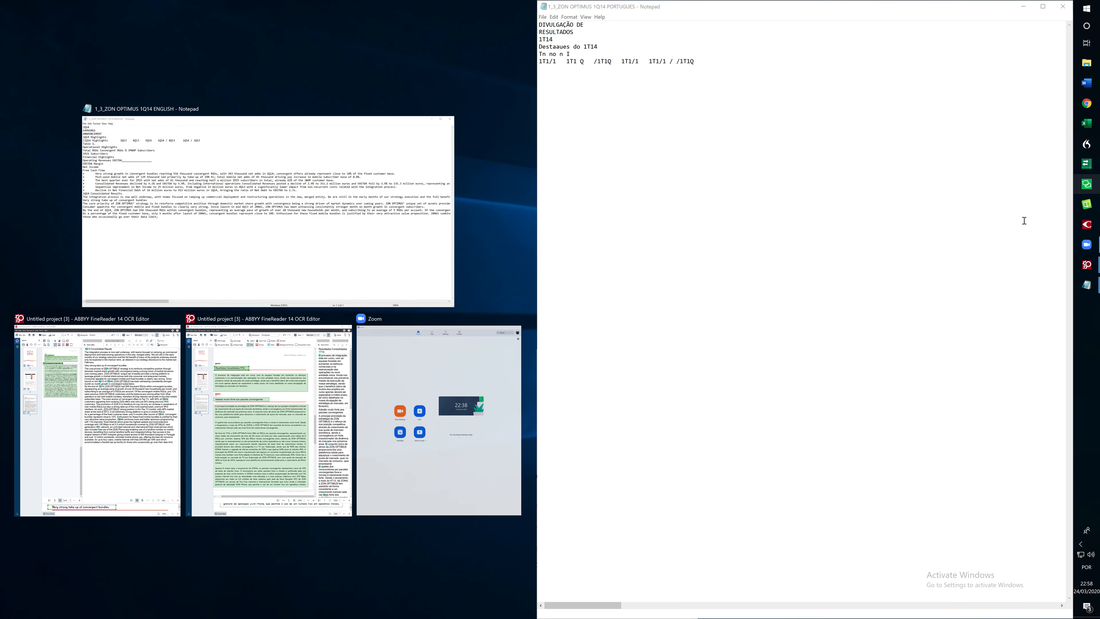
pyautogui.click(341, 133)
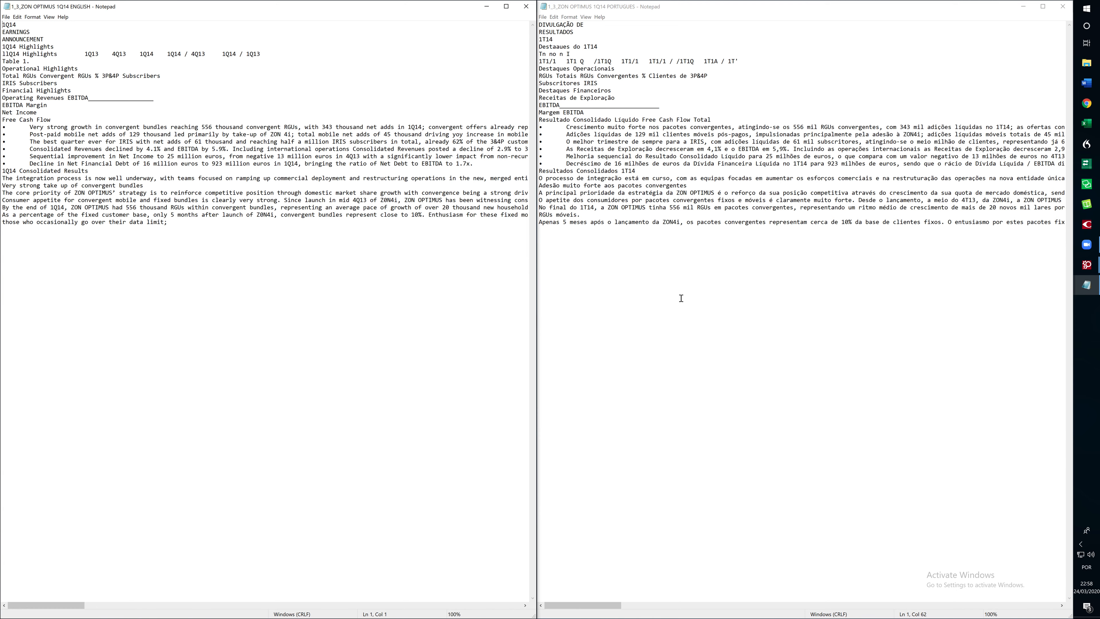
# - Turn on word wrap in both the English and the Portuguese text files
pyautogui.click(1070, 40)
pyautogui.click(342, 161)
pyautogui.hscroll(5, 344, 163)
pyautogui.hscroll(-5, 337, 204)
pyautogui.click(581, 165)
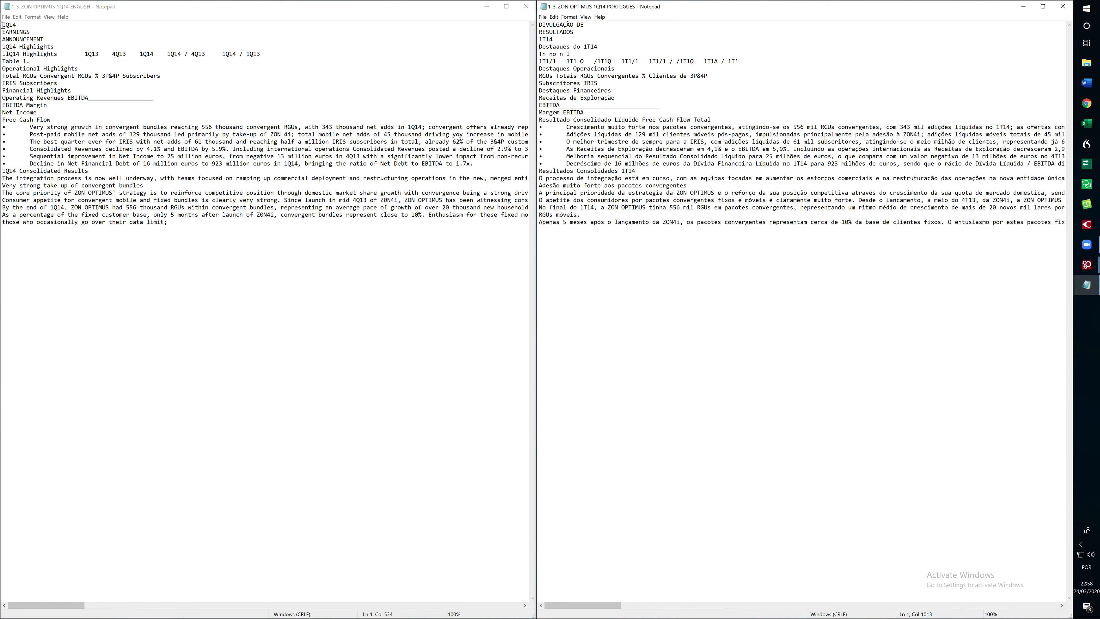
pyautogui.moveTo(4, 24); pyautogui.dragTo(251, 249)
pyautogui.click(19, 15)
pyautogui.moveTo(41, 20)
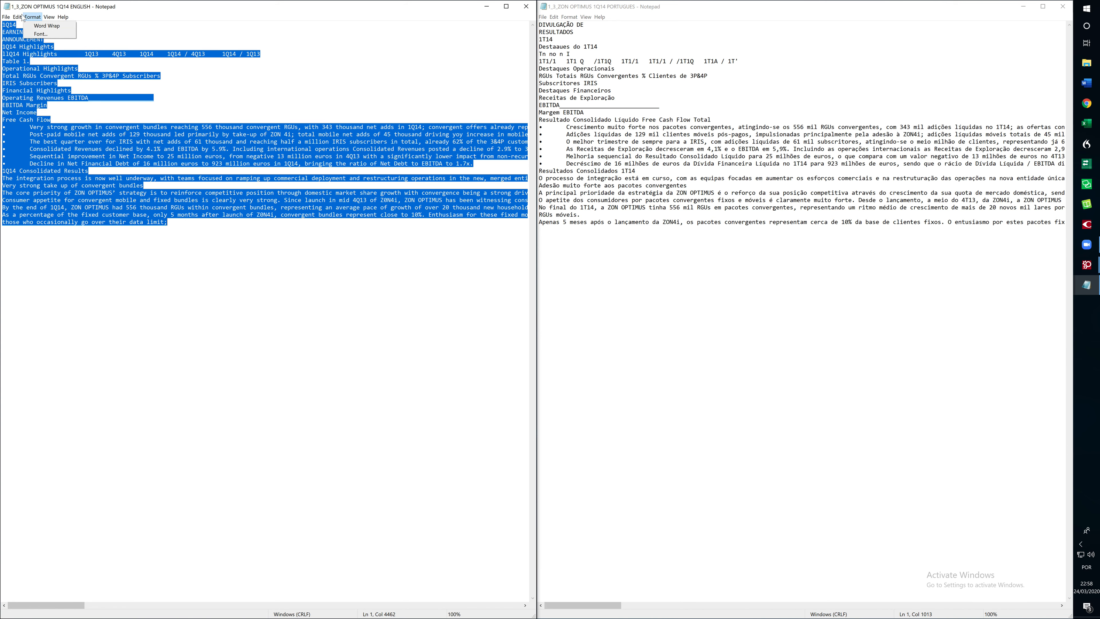
pyautogui.click(44, 26)
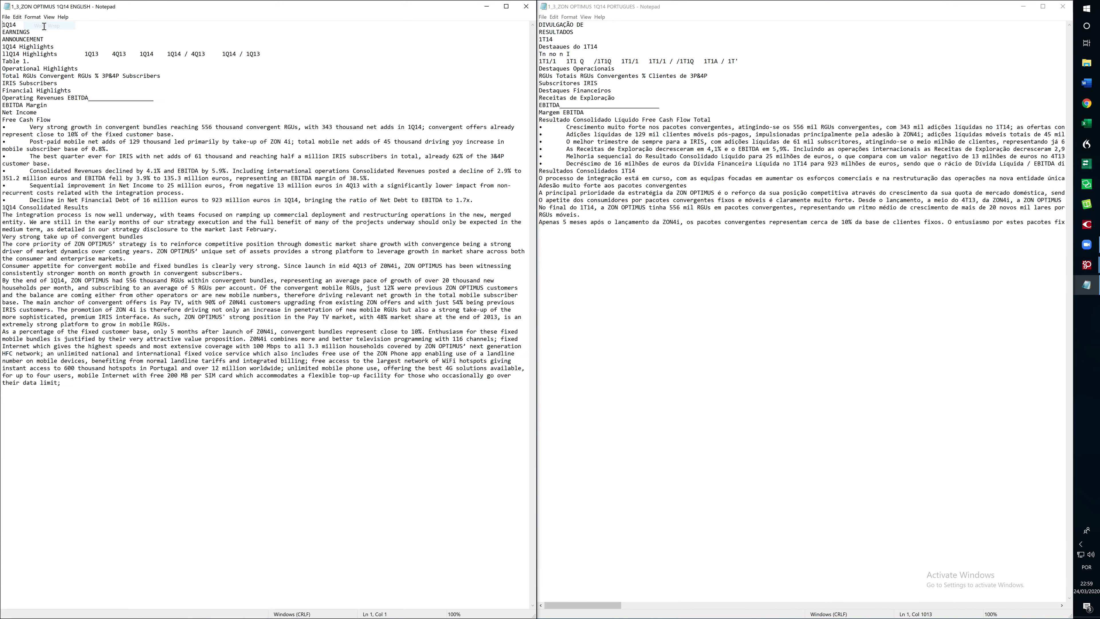
pyautogui.click(569, 16)
pyautogui.click(585, 25)
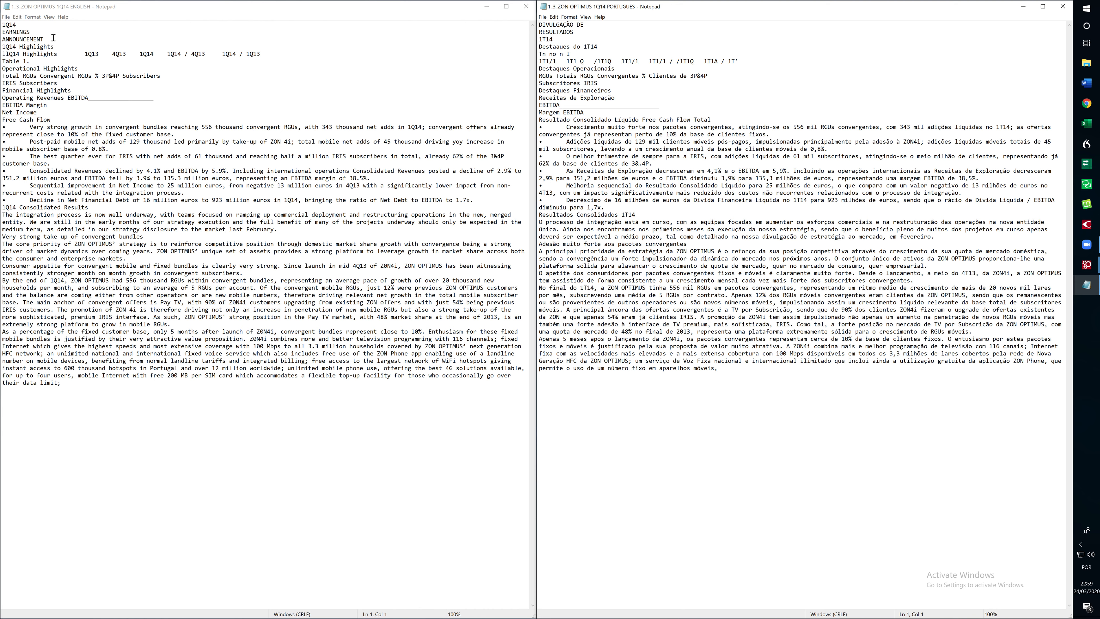
# - Correct "Destaaues" to "Destaques" in the Portuguese "Destaques do 1T14" heading
pyautogui.click(560, 45)
pyautogui.press('BackSpace')
pyautogui.write('q')
# - Delete the standalone "1Q14" line from the start of the English text and the matching "1T14" line from the Portuguese text
pyautogui.click(22, 26)
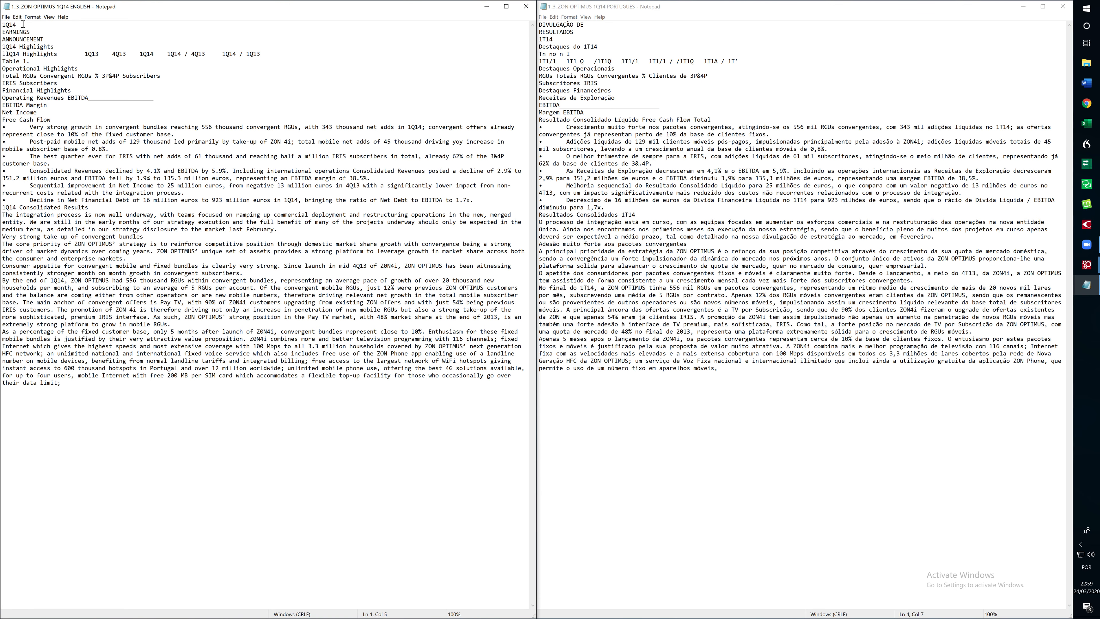
pyautogui.press('BackSpace')
pyautogui.press('BackSpace')
pyautogui.press('BackSpace')
pyautogui.press('Delete')
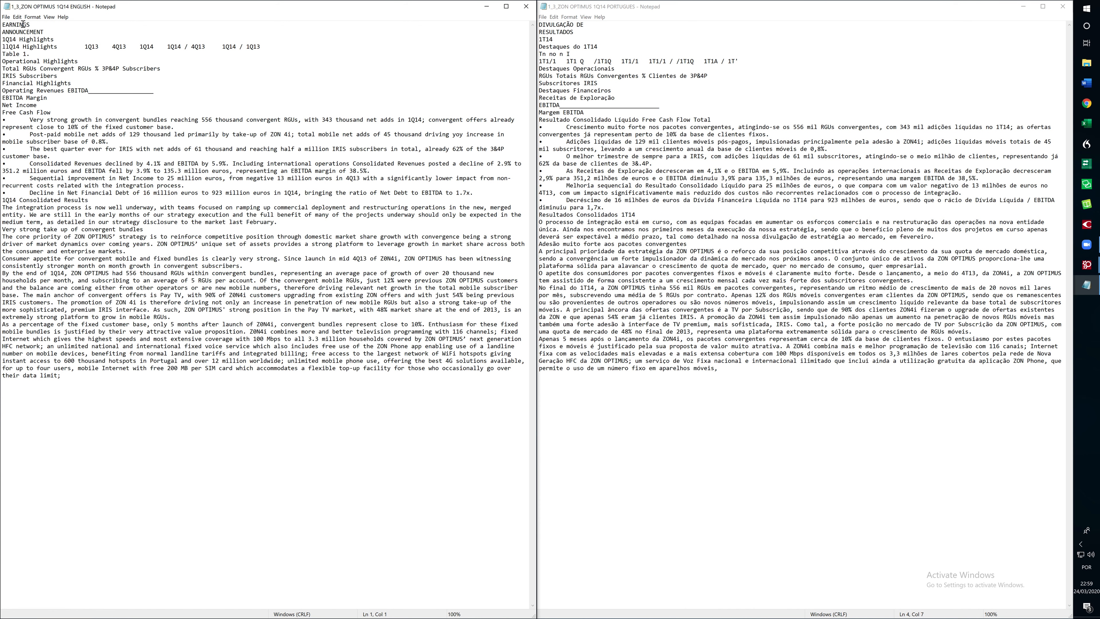
pyautogui.click(560, 39)
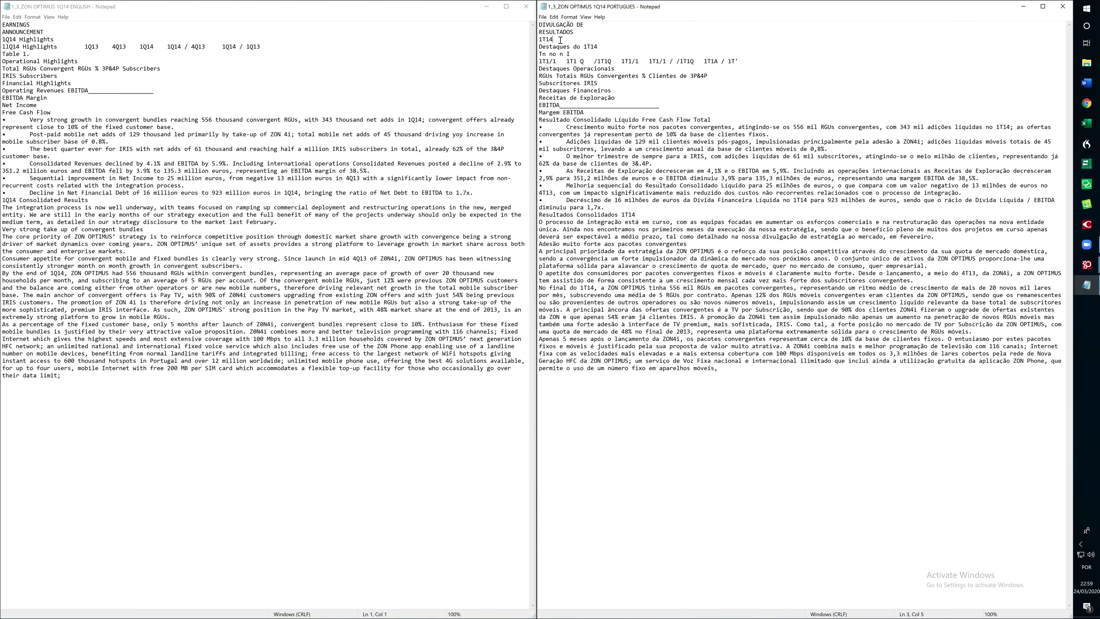
pyautogui.press('BackSpace')
pyautogui.press('BackSpace')
pyautogui.press('BackSpace')
pyautogui.press('BackSpace')
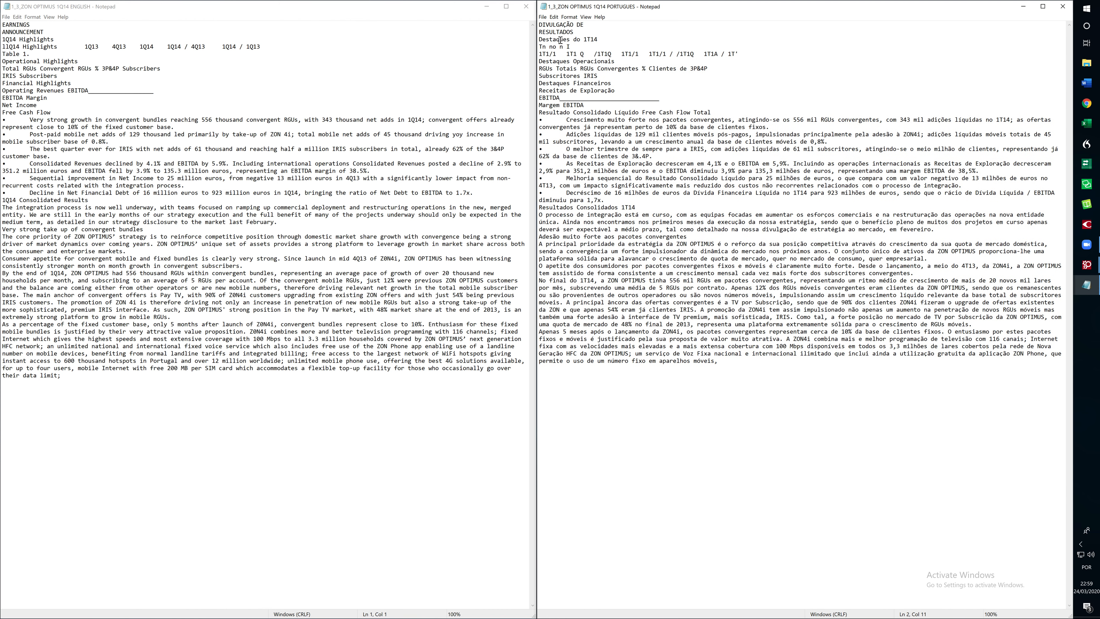
# - Clear the garbled "Tn no n I" text in the Portuguese file and the "Table 1." text in the English file
pyautogui.moveTo(594, 47); pyautogui.dragTo(525, 47)
pyautogui.press('BackSpace')
pyautogui.moveTo(58, 56); pyautogui.dragTo(1, 57)
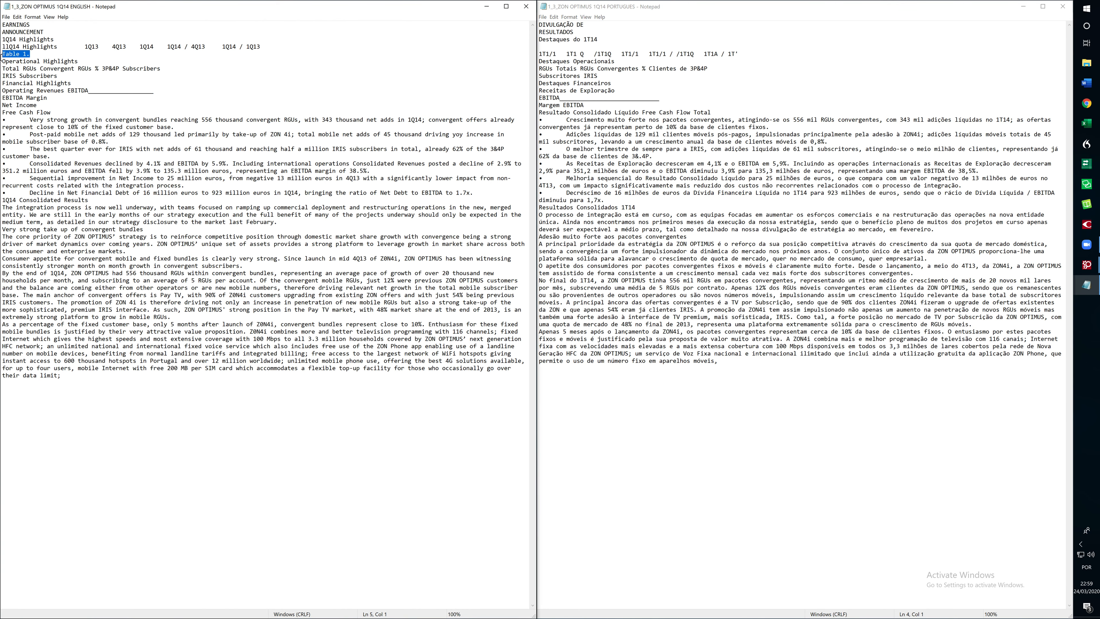
pyautogui.press('BackSpace')
# - Put "Free Cash Flow" on its own line below "Resultado Consolidado Líquido" in the Portuguese text and delete the trailing word "Total"
pyautogui.click(643, 111)
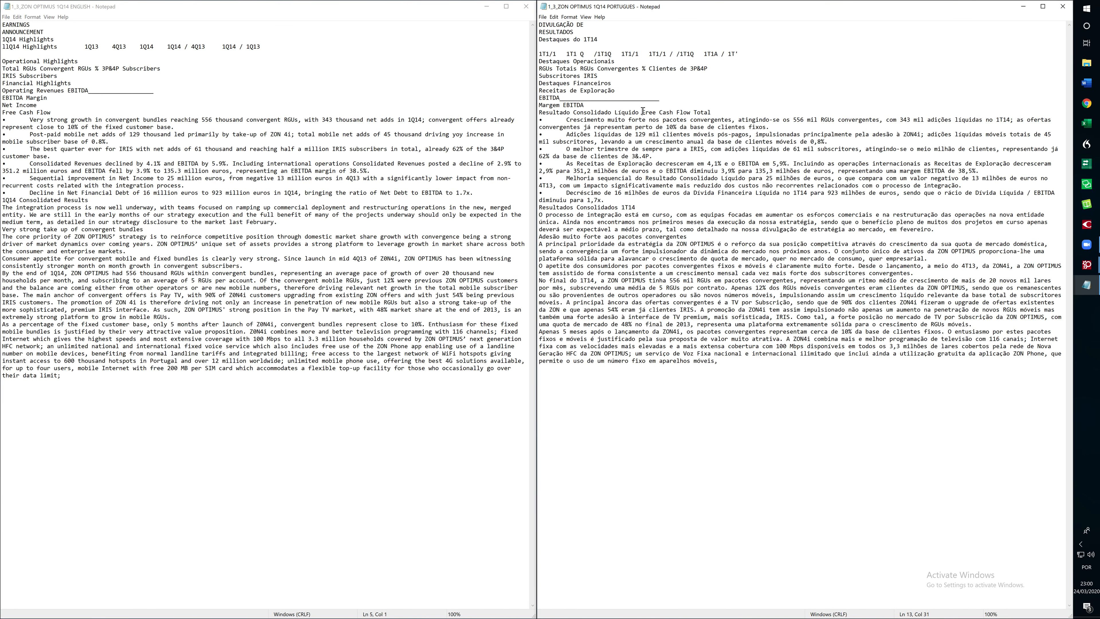
pyautogui.press('BackSpace')
pyautogui.press('Return')
pyautogui.moveTo(629, 114); pyautogui.dragTo(598, 118)
pyautogui.click(598, 118)
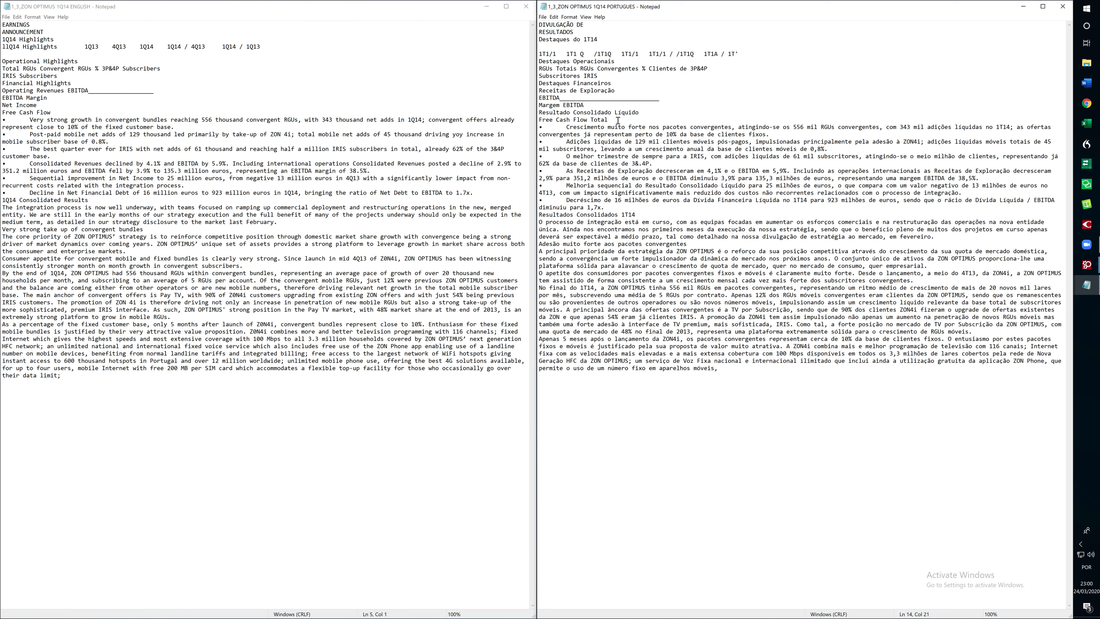
pyautogui.press('BackSpace')
pyautogui.press('BackSpace')
# - Save the edited Portuguese and English text files
pyautogui.click(542, 17)
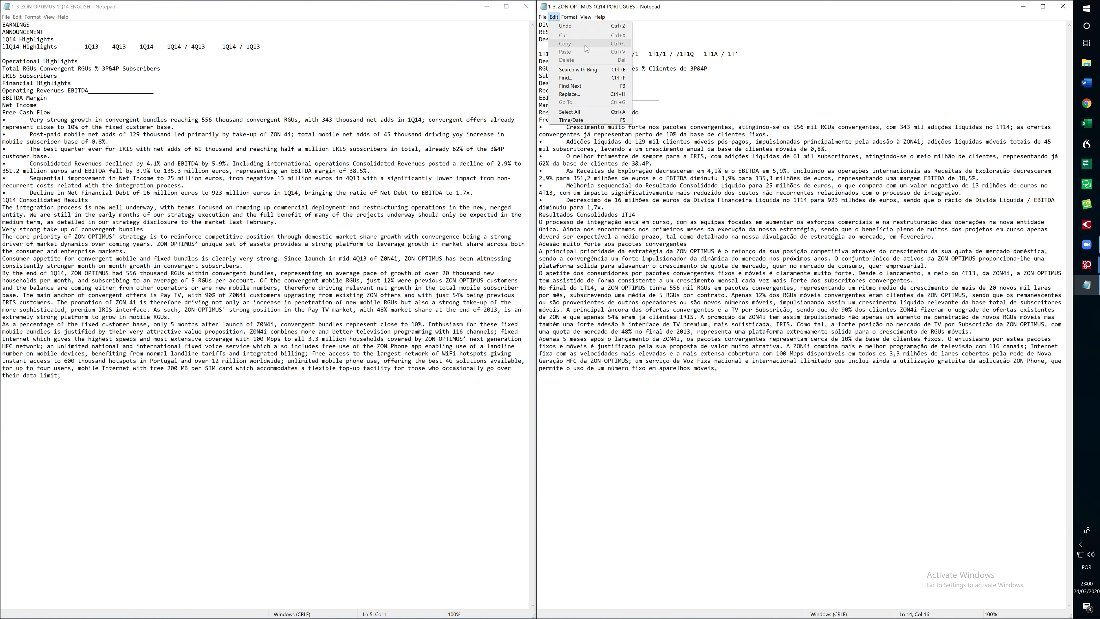
pyautogui.click(553, 42)
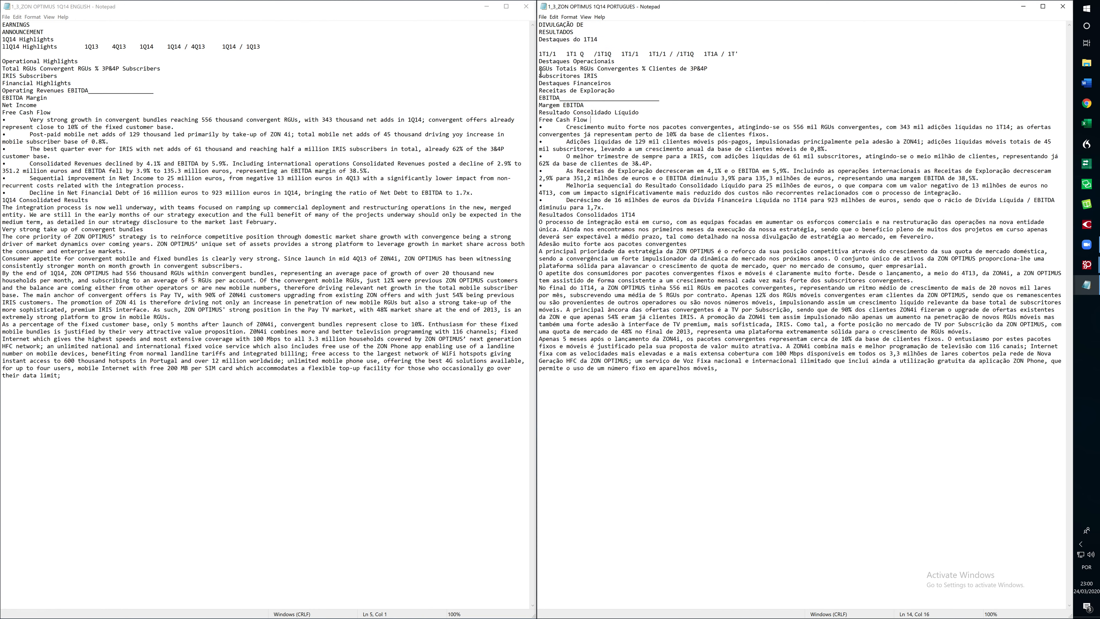
pyautogui.click(6, 17)
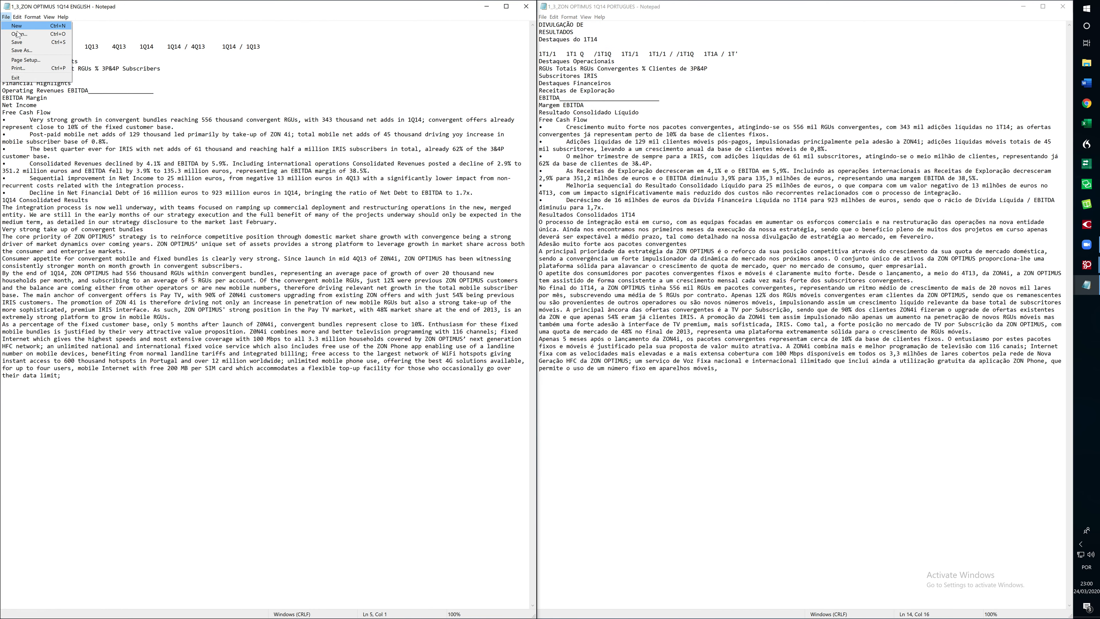
pyautogui.click(21, 42)
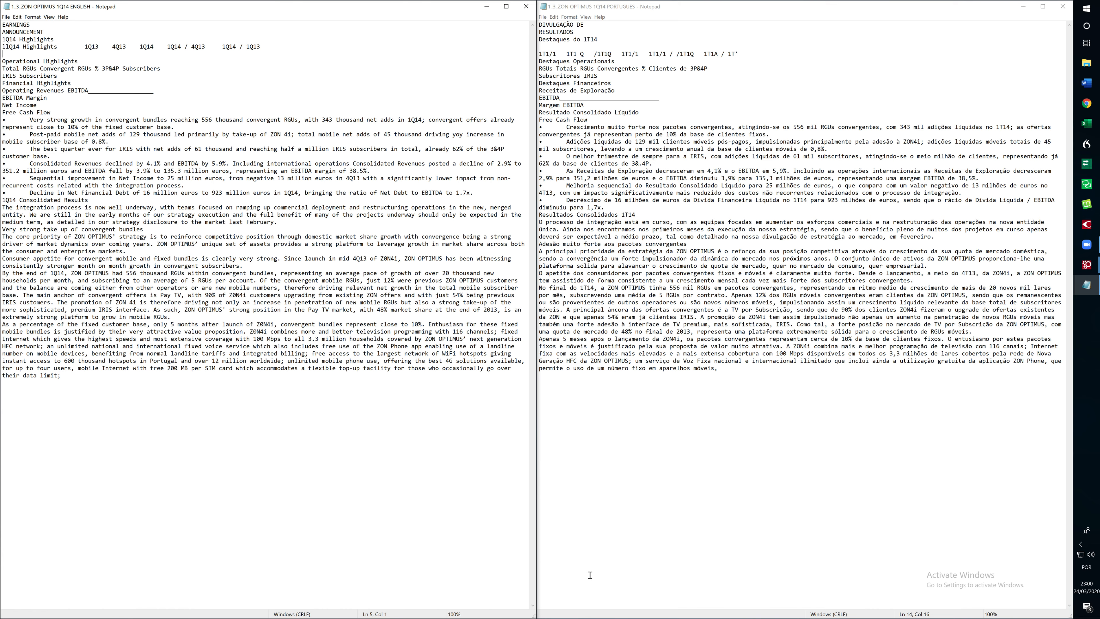
pyautogui.press('super+Tab')
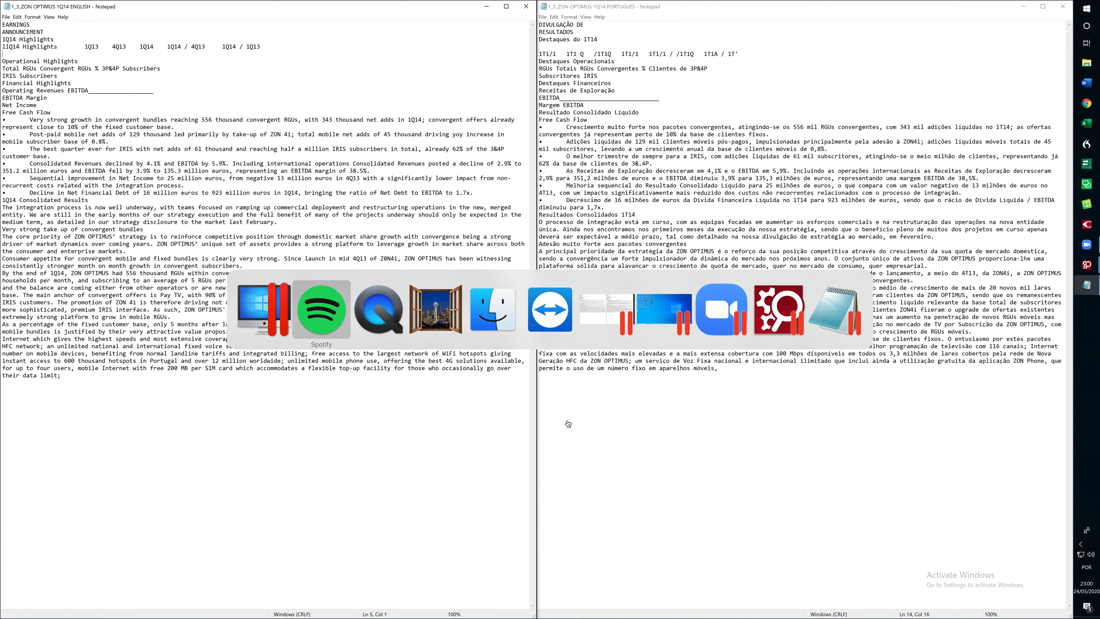